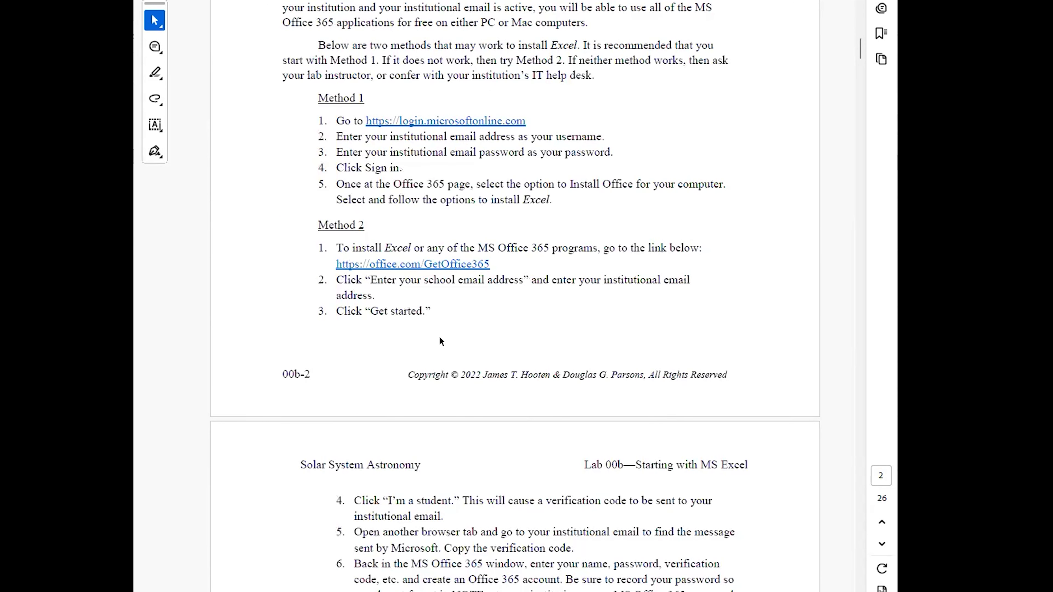
Read through the lab handout's Excel installation methods up to the note at the start of the Procedure section.
{"action": "scroll", "coordinate": [440, 339], "scroll_direction": "down", "scroll_amount": 8}
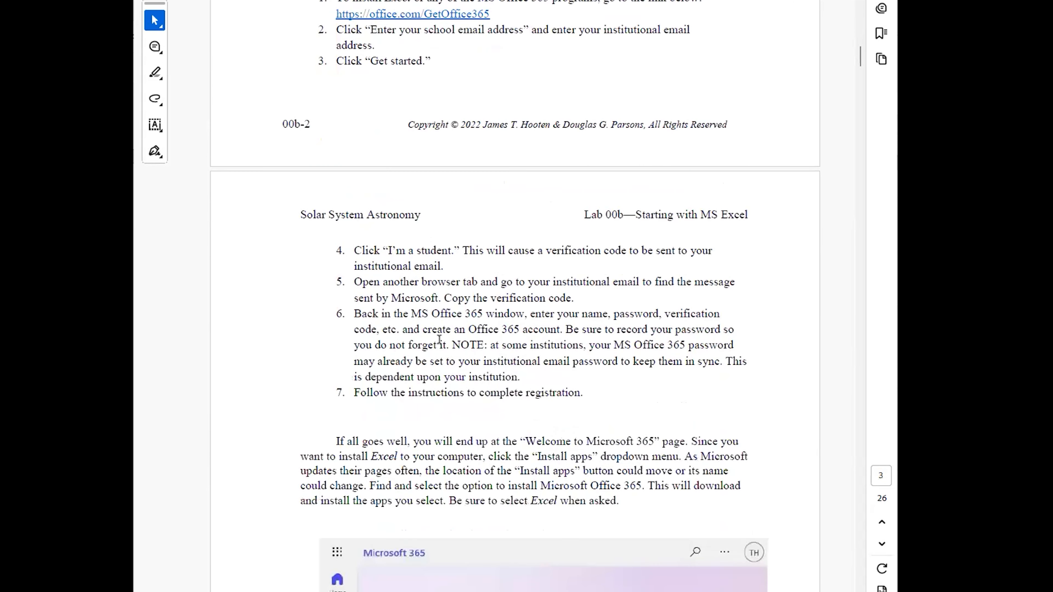
{"action": "scroll", "coordinate": [438, 341], "scroll_direction": "down", "scroll_amount": 2}
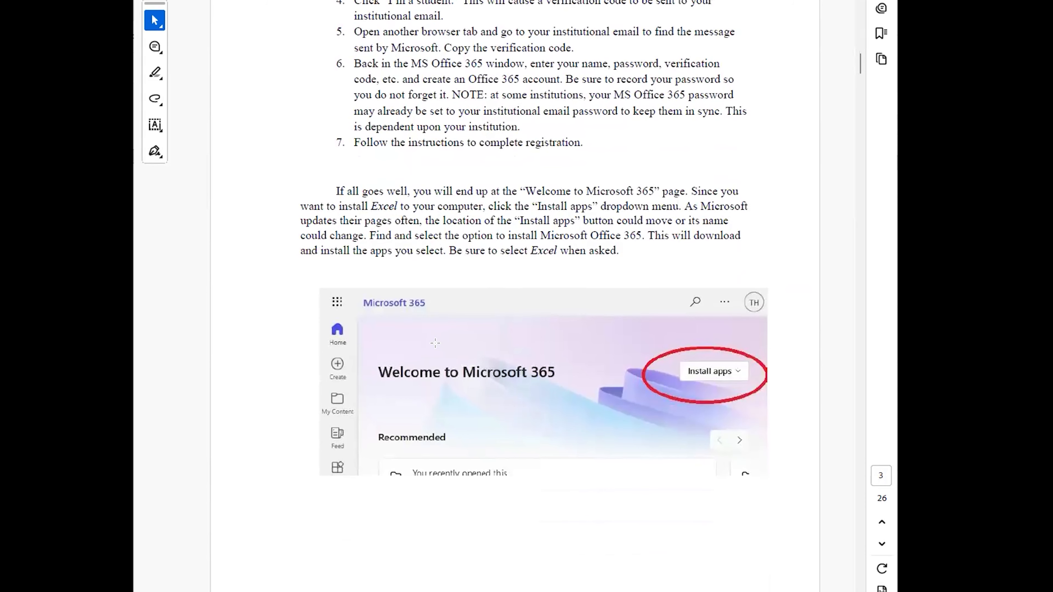
{"action": "scroll", "coordinate": [654, 412], "scroll_direction": "up", "scroll_amount": 1}
{"action": "scroll", "coordinate": [354, 383], "scroll_direction": "down", "scroll_amount": 8}
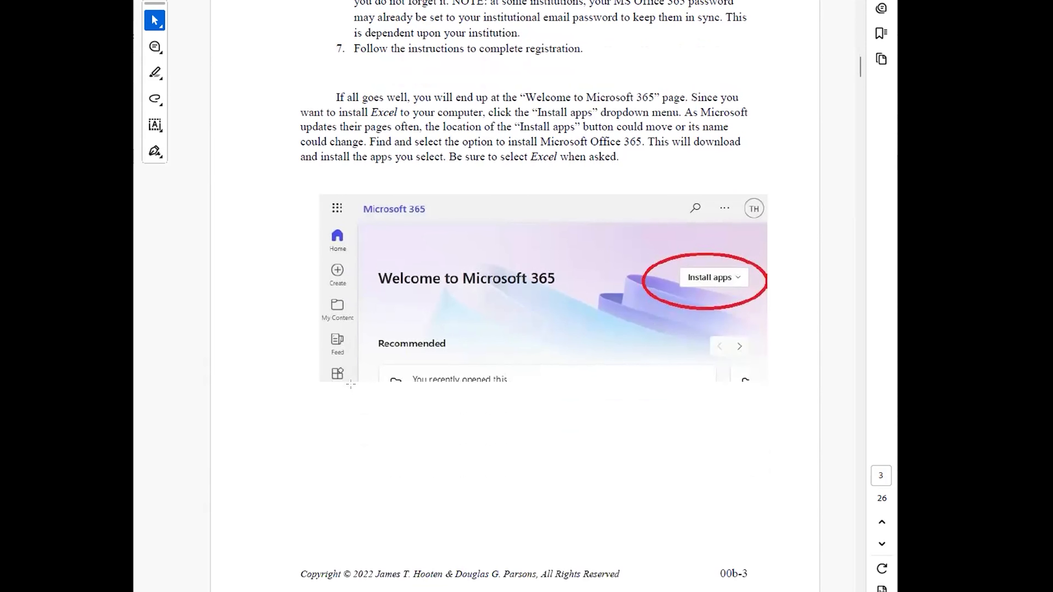
{"action": "scroll", "coordinate": [354, 387], "scroll_direction": "down", "scroll_amount": 8}
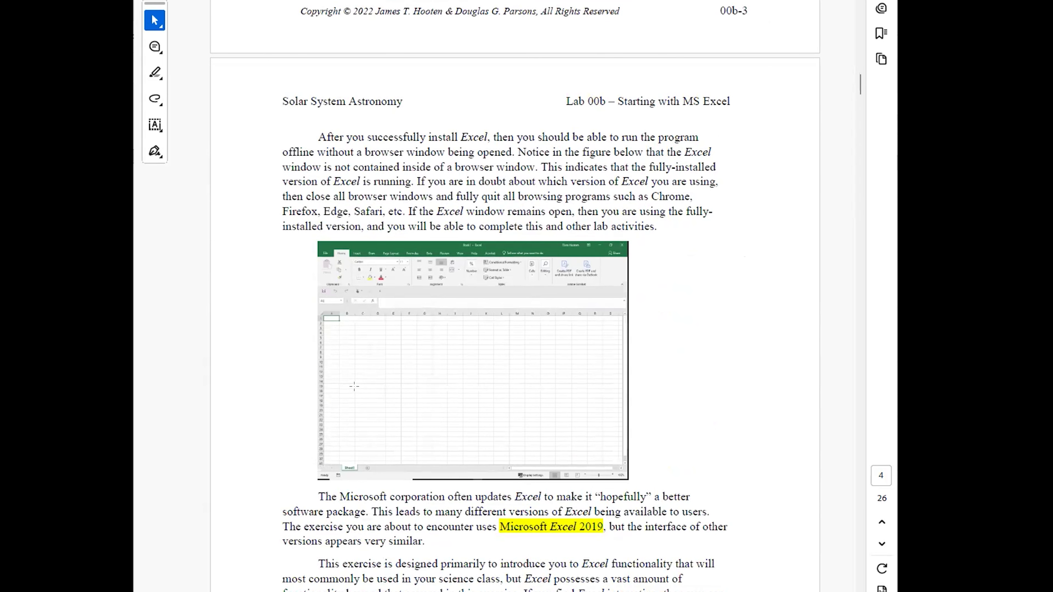
{"action": "scroll", "coordinate": [354, 386], "scroll_direction": "down", "scroll_amount": 10}
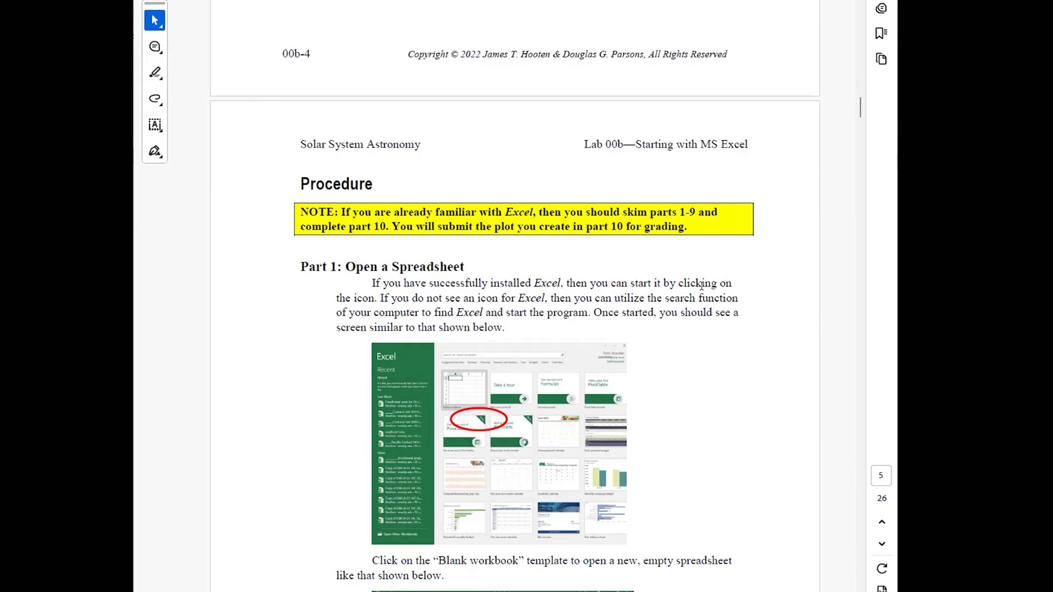
{"action": "scroll", "coordinate": [701, 285], "scroll_direction": "down", "scroll_amount": 1}
{"action": "scroll", "coordinate": [701, 286], "scroll_direction": "down", "scroll_amount": 2}
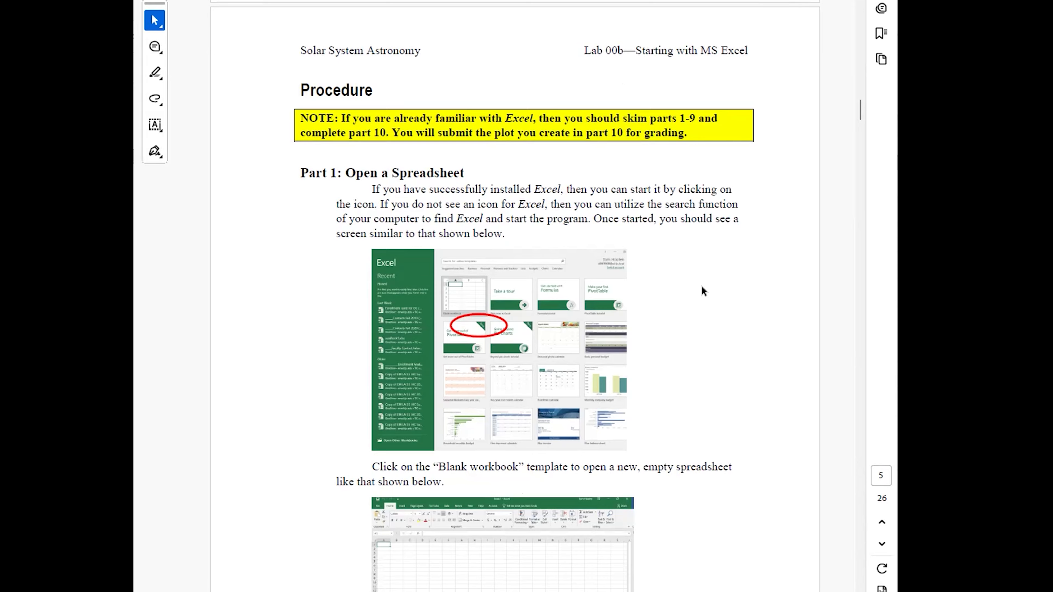
Skim Parts 1 to 9 of the lab procedure up to Part 10 on creating plots.
{"action": "scroll", "coordinate": [701, 285], "scroll_direction": "up", "scroll_amount": 1}
{"action": "scroll", "coordinate": [701, 286], "scroll_direction": "down", "scroll_amount": 6}
{"action": "scroll", "coordinate": [700, 287], "scroll_direction": "down", "scroll_amount": 14}
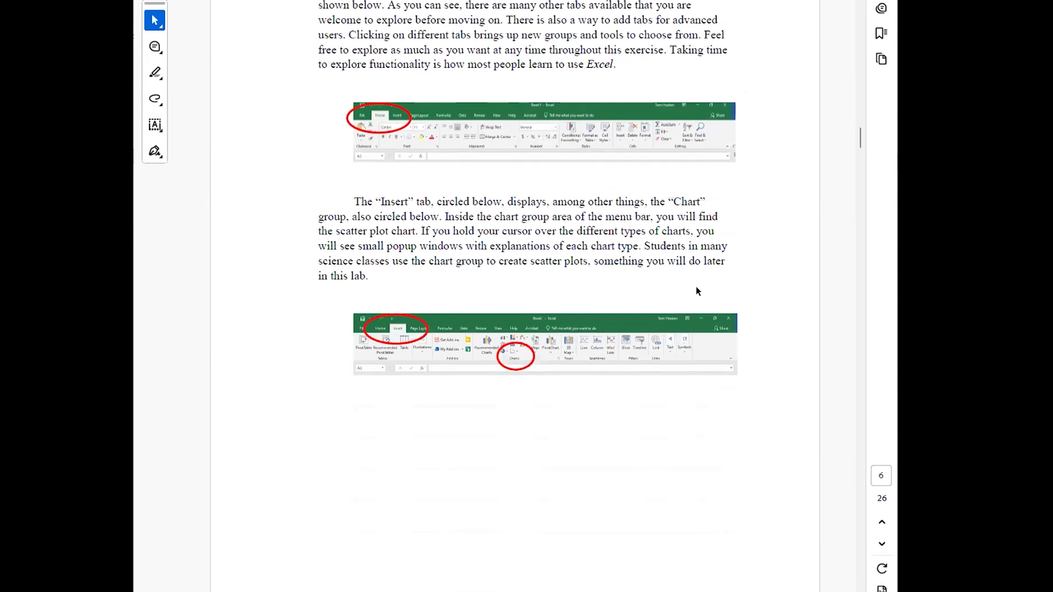
{"action": "scroll", "coordinate": [610, 316], "scroll_direction": "down", "scroll_amount": 16}
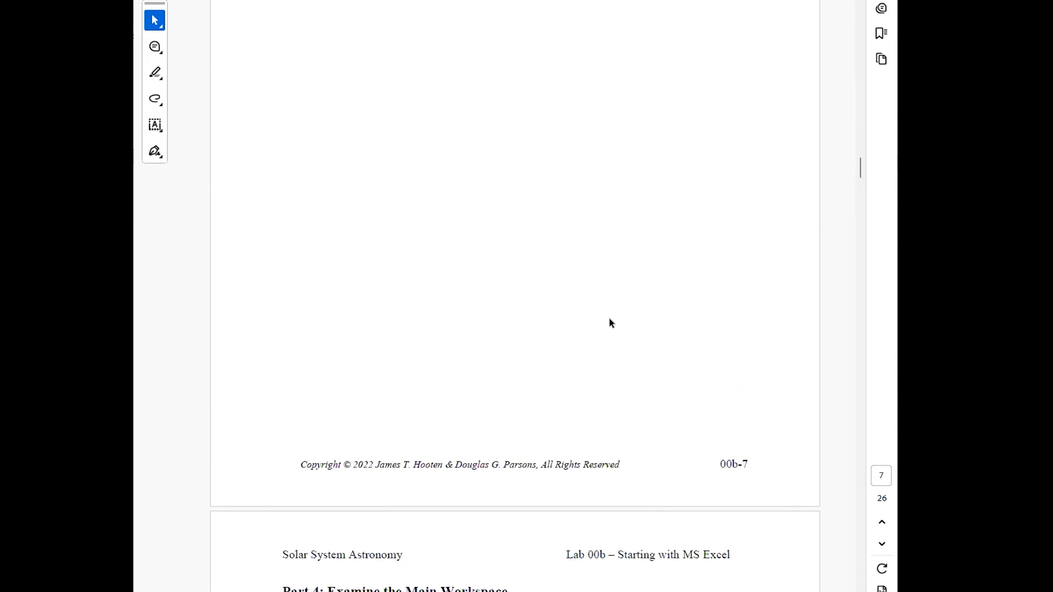
{"action": "scroll", "coordinate": [543, 320], "scroll_direction": "down", "scroll_amount": 17}
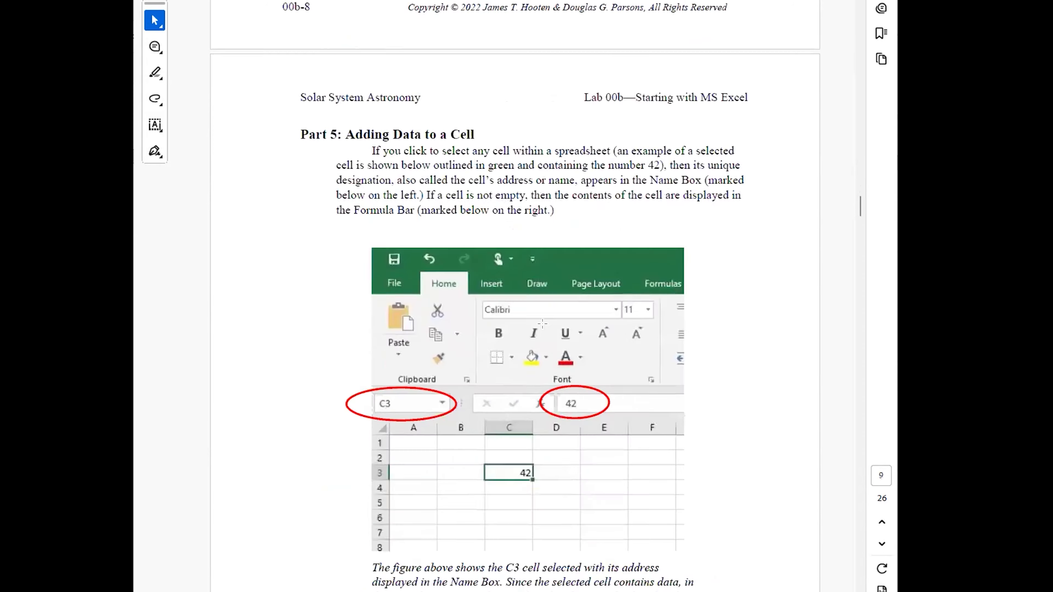
{"action": "scroll", "coordinate": [540, 332], "scroll_direction": "down", "scroll_amount": 10}
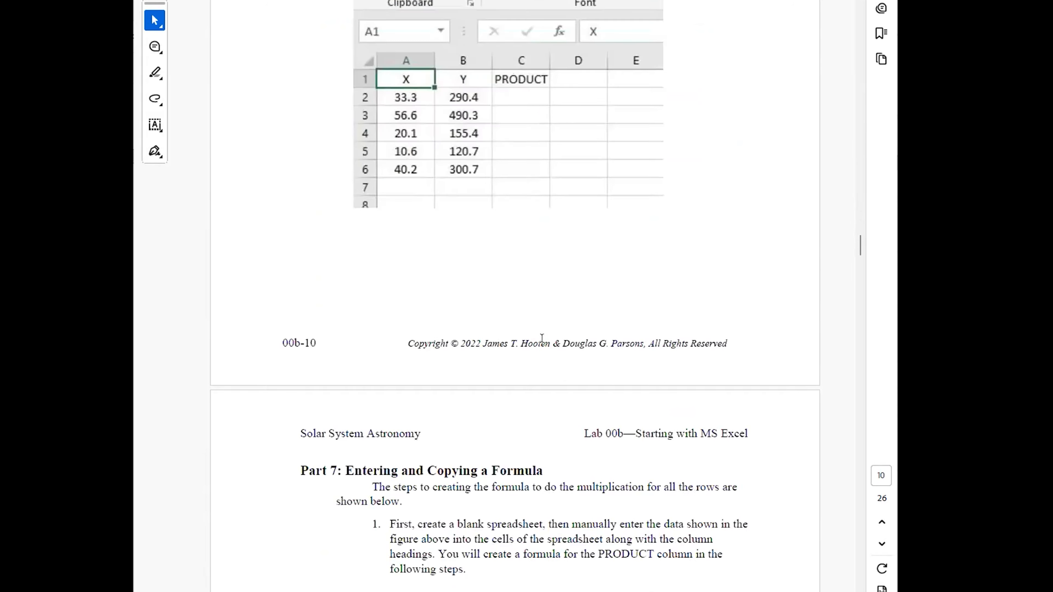
{"action": "scroll", "coordinate": [573, 346], "scroll_direction": "down", "scroll_amount": 18}
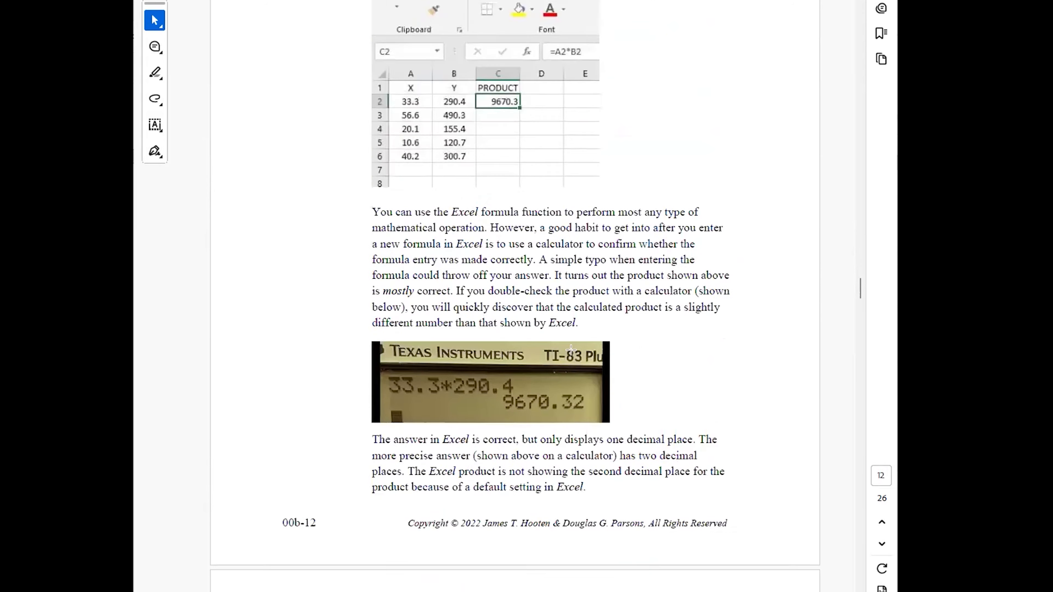
{"action": "scroll", "coordinate": [571, 350], "scroll_direction": "down", "scroll_amount": 20}
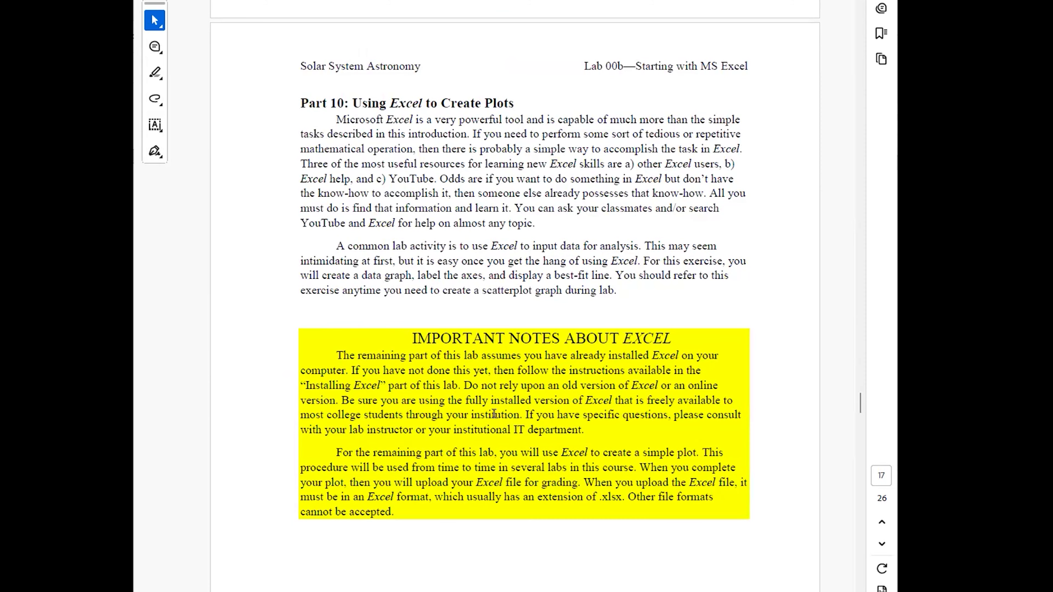
Examine the Part 10 instructions on the provided data file and the table of volume and mass values.
{"action": "scroll", "coordinate": [592, 453], "scroll_direction": "down", "scroll_amount": 10}
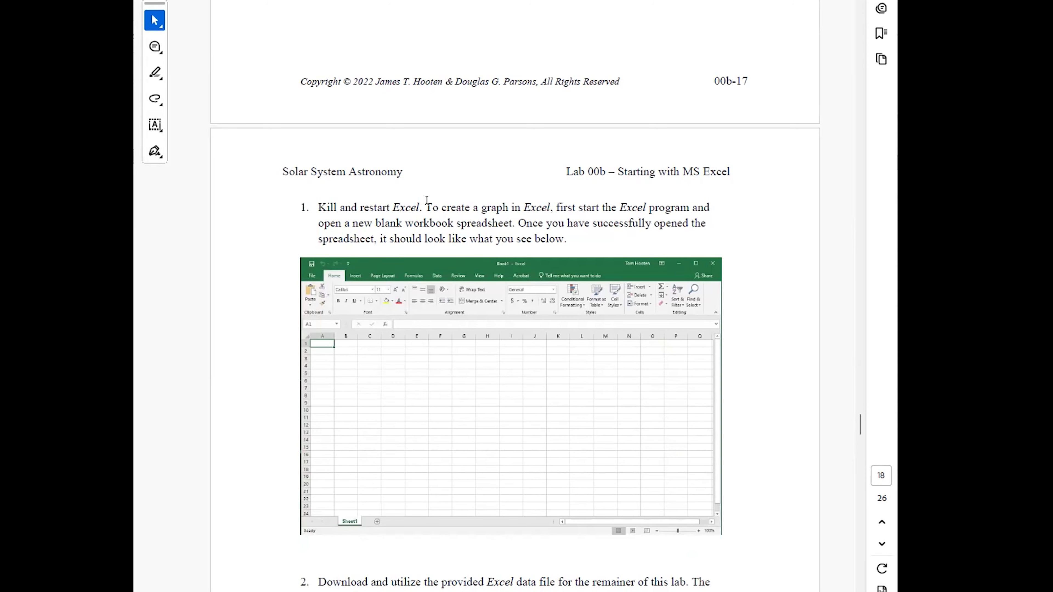
{"action": "scroll", "coordinate": [521, 263], "scroll_direction": "down", "scroll_amount": 5}
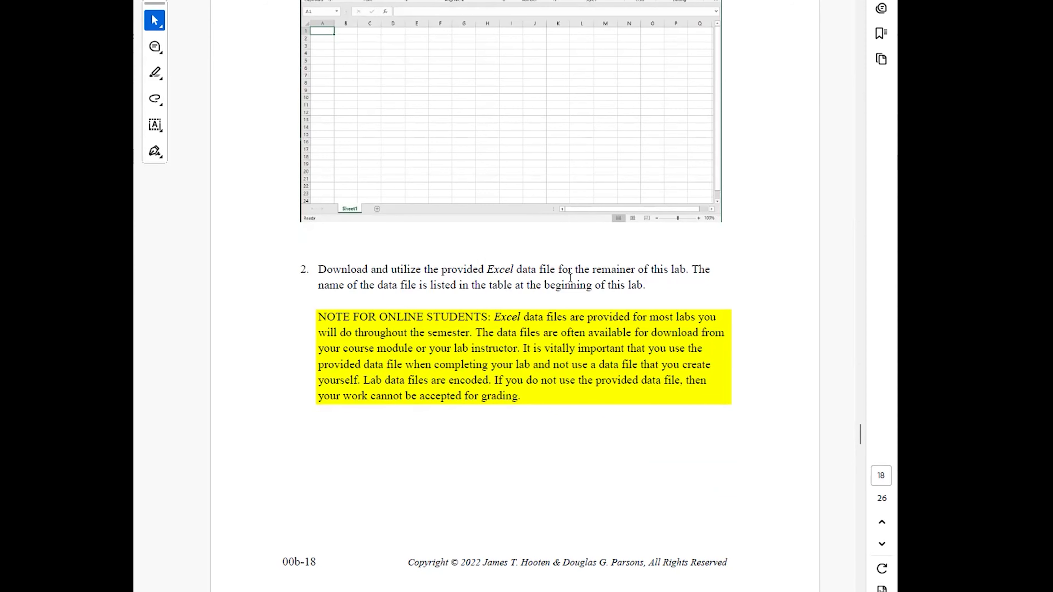
{"action": "scroll", "coordinate": [579, 286], "scroll_direction": "down", "scroll_amount": 8}
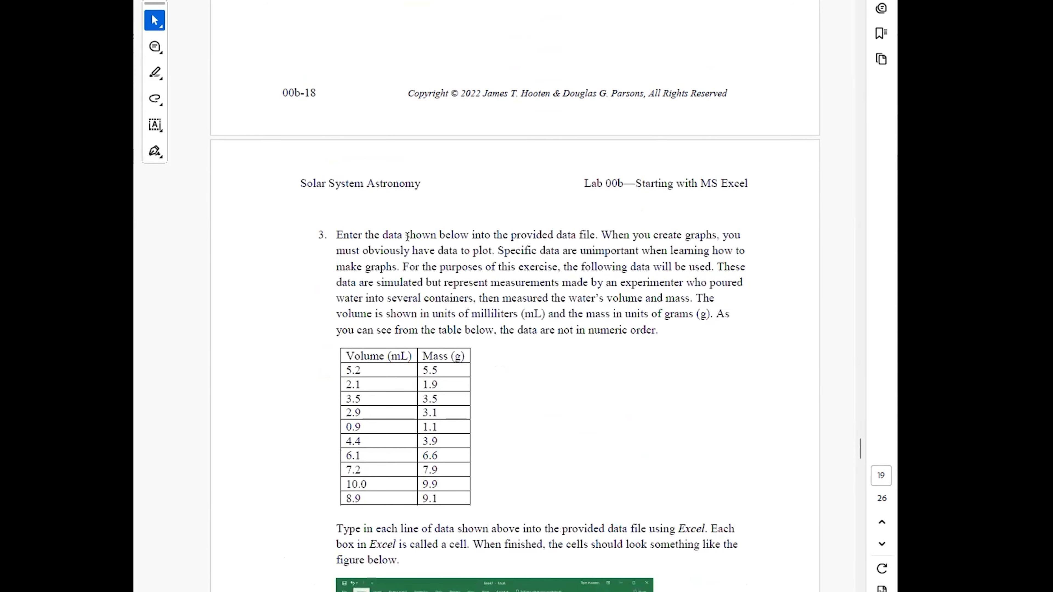
{"action": "scroll", "coordinate": [418, 252], "scroll_direction": "down", "scroll_amount": 1}
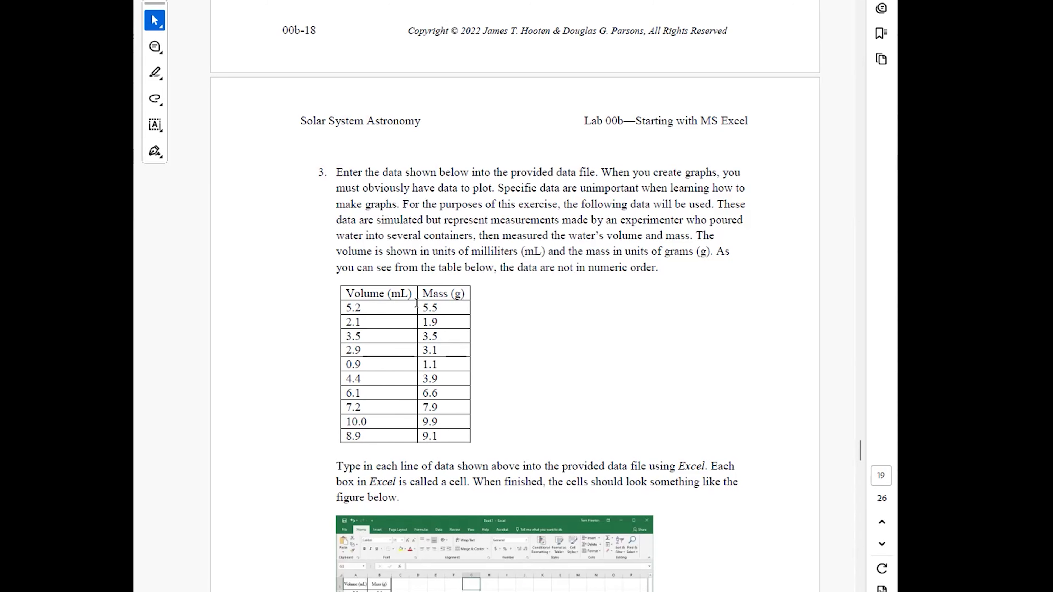
{"action": "scroll", "coordinate": [441, 436], "scroll_direction": "down", "scroll_amount": 3}
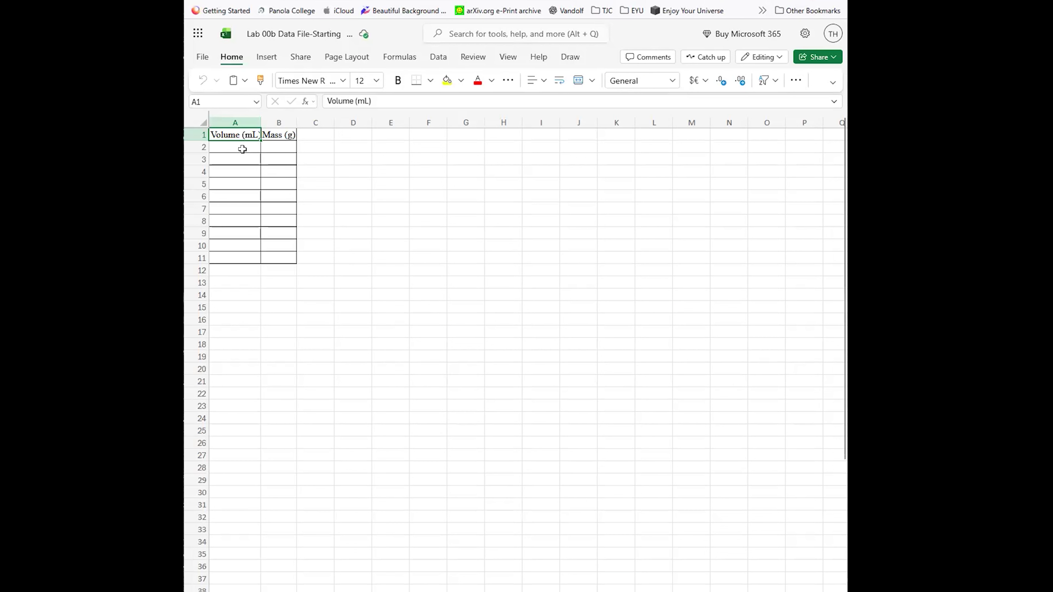
In the Excel data file, enter volume 5.2 and mass 5.5 in row 2, and 2.1 and 1.9 in row 3.
{"action": "left_click", "coordinate": [242, 148]}
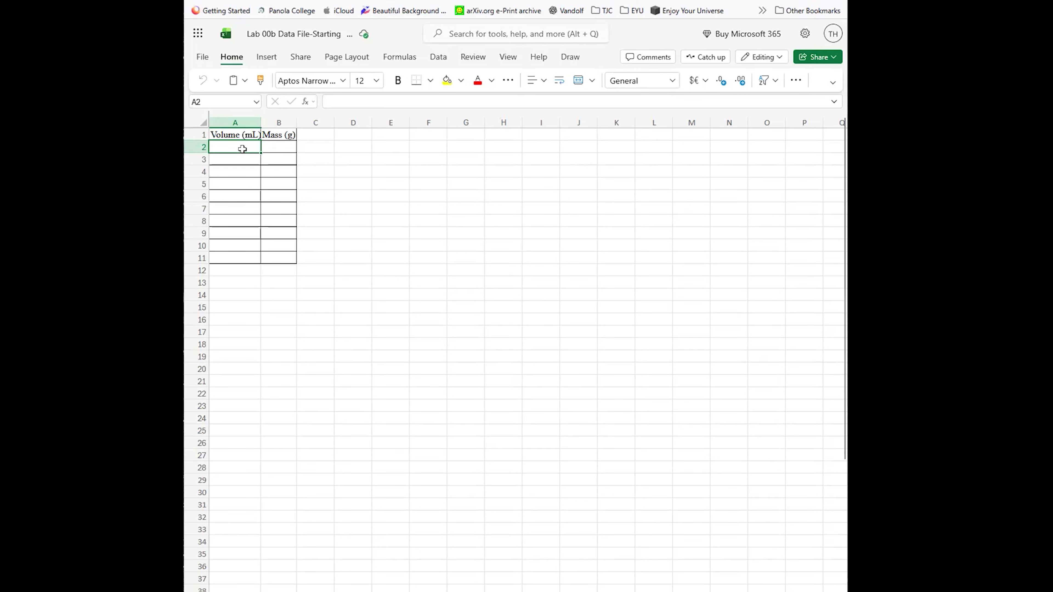
{"action": "type", "text": "5.2"}
{"action": "key", "text": "Tab"}
{"action": "type", "text": "5.5"}
{"action": "key", "text": "Tab"}
{"action": "key", "text": "Return"}
{"action": "type", "text": "2.1"}
{"action": "key", "text": "Tab"}
{"action": "type", "text": "1.9"}
{"action": "key", "text": "Return"}
Enter volume 3.5 and mass 3.5 in row 4, and 2.9 and 3.1 in row 5.
{"action": "type", "text": "3.5"}
{"action": "key", "text": "Tab"}
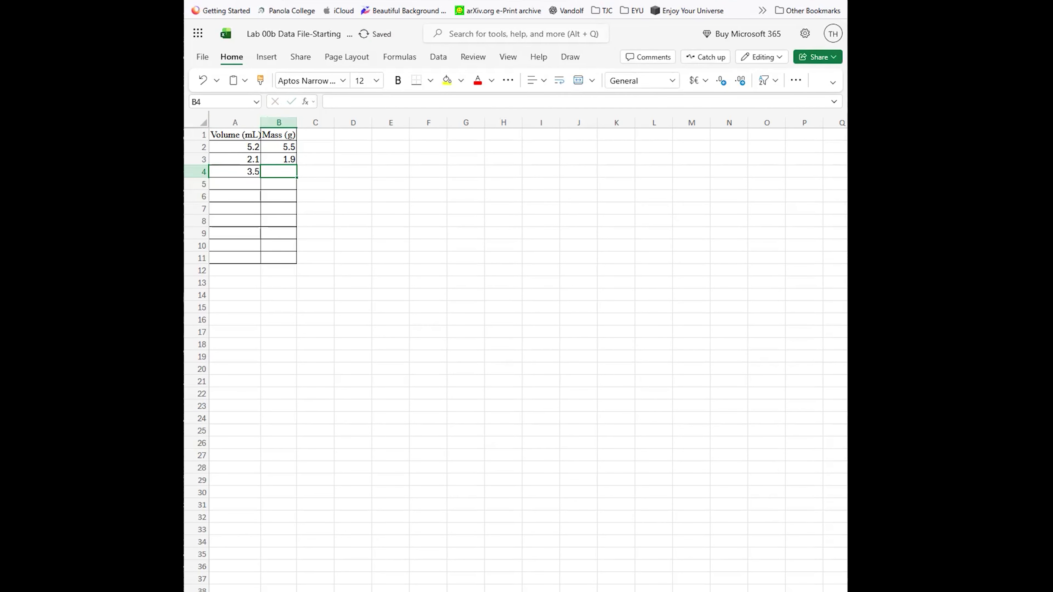
{"action": "type", "text": "3.5"}
{"action": "key", "text": "Return"}
{"action": "type", "text": "2.9"}
{"action": "key", "text": "Tab"}
{"action": "type", "text": "3.1"}
{"action": "key", "text": "Tab"}
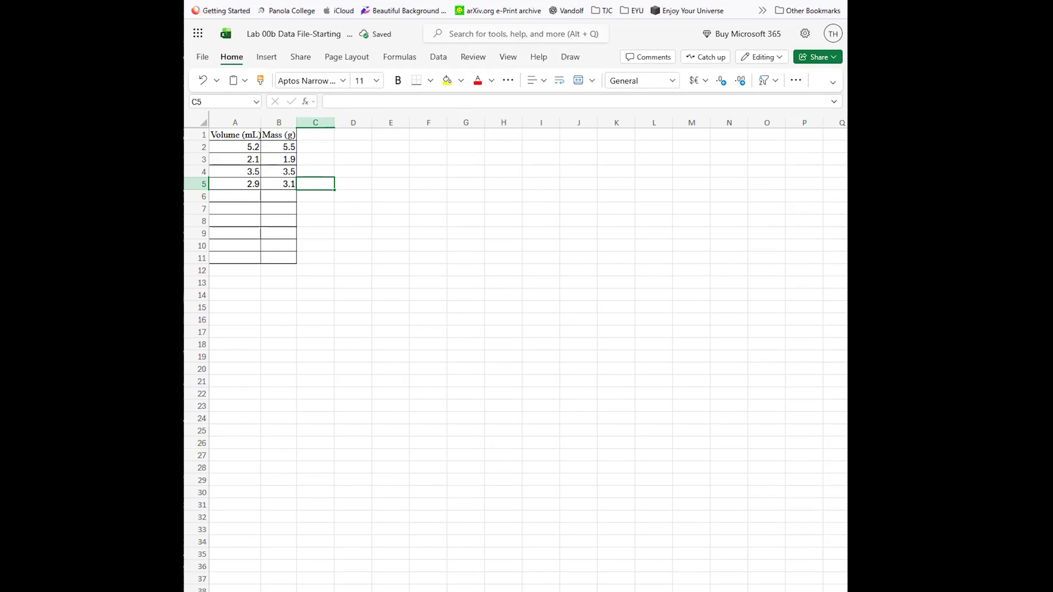
{"action": "key", "text": "Return"}
Enter volume 0.9 and mass 1.1 in row 6, and 4.4 and 3.9 in row 7.
{"action": "type", "text": "0.9"}
{"action": "key", "text": "Tab"}
{"action": "type", "text": "1."}
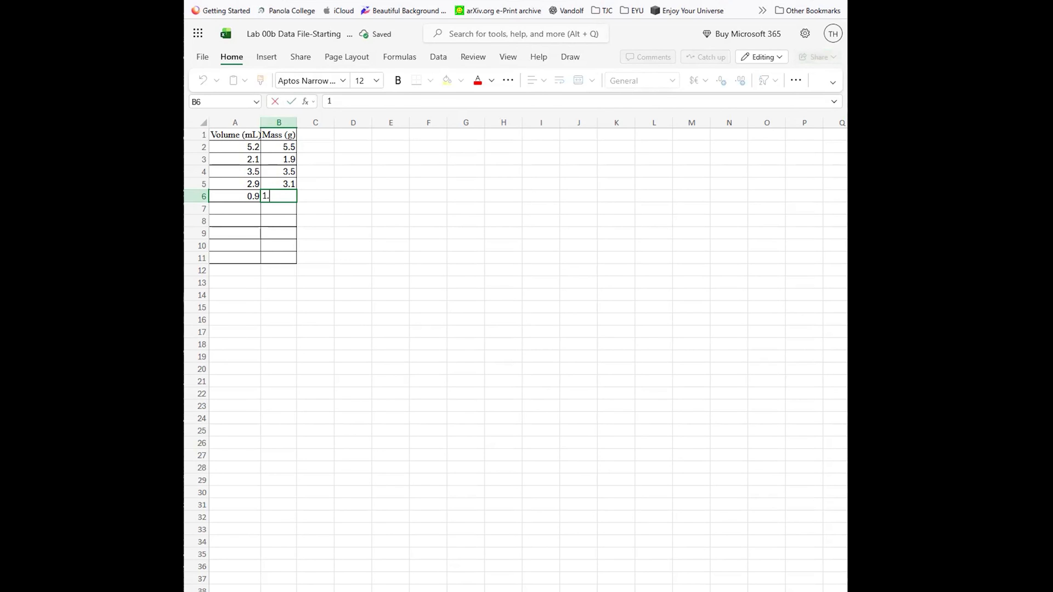
{"action": "type", "text": "1"}
{"action": "key", "text": "Return"}
{"action": "type", "text": "4.4"}
{"action": "key", "text": "Tab"}
{"action": "type", "text": "3.9"}
{"action": "key", "text": "Return"}
Enter volume 6.1 and mass 6.6 in row 8, and 7.2 and 7.9 in row 9.
{"action": "type", "text": "6.1"}
{"action": "key", "text": "Tab"}
{"action": "type", "text": "6.6"}
{"action": "key", "text": "Return"}
{"action": "type", "text": "7.2"}
{"action": "key", "text": "Tab"}
{"action": "type", "text": "7."}
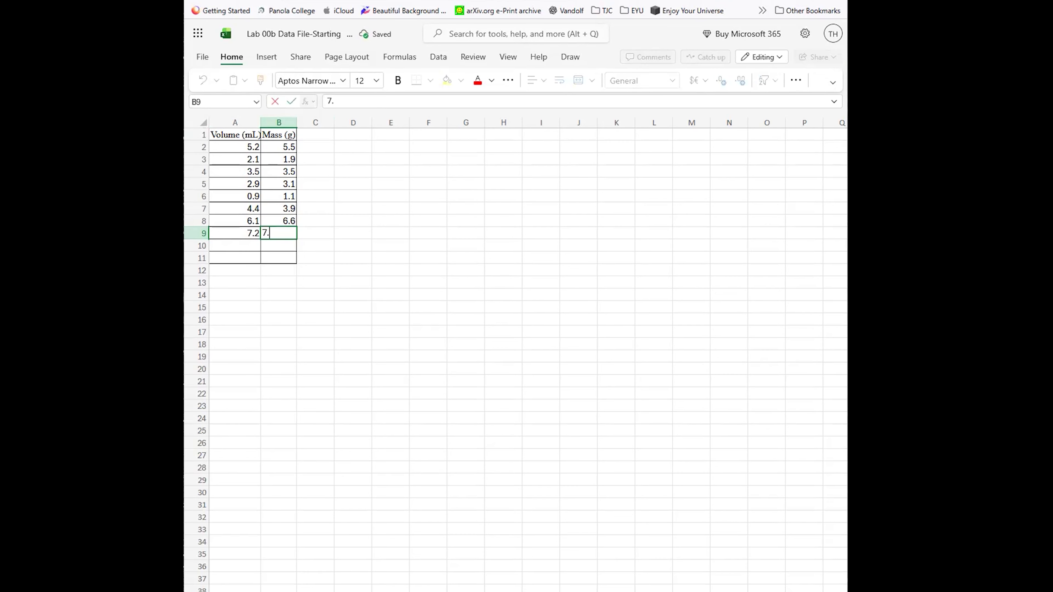
{"action": "type", "text": "9"}
{"action": "key", "text": "Return"}
Enter volume 10 and mass 9.9 in row 10, and 8.9 and 9.1 in row 11.
{"action": "type", "text": "10"}
{"action": "key", "text": "Tab"}
{"action": "type", "text": "9.9"}
{"action": "key", "text": "Return"}
{"action": "type", "text": "8.9"}
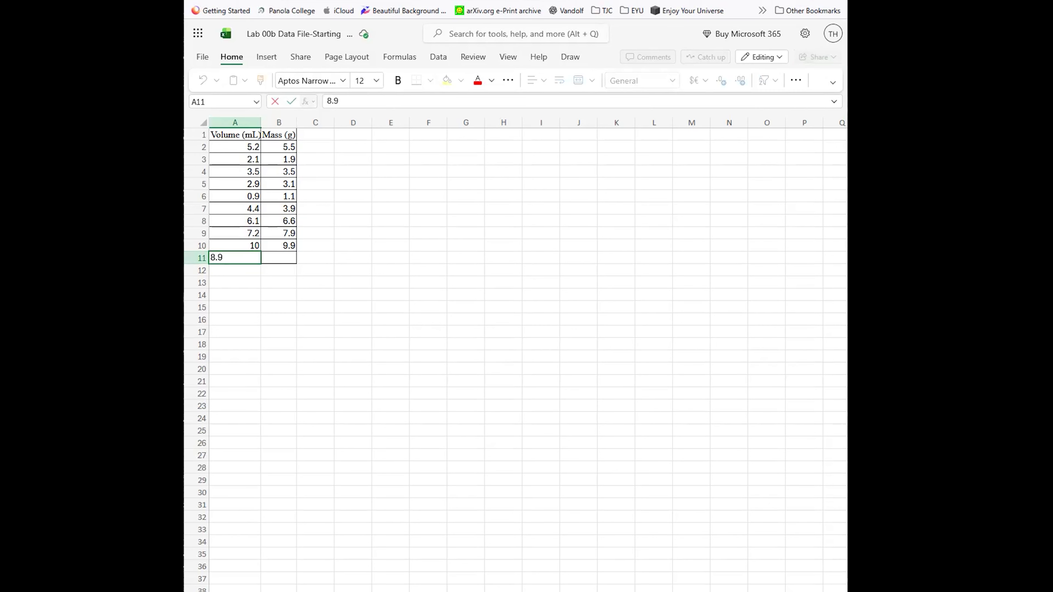
{"action": "key", "text": "Tab"}
{"action": "type", "text": "9.1"}
{"action": "key", "text": "Tab"}
{"action": "left_click", "coordinate": [324, 136]}
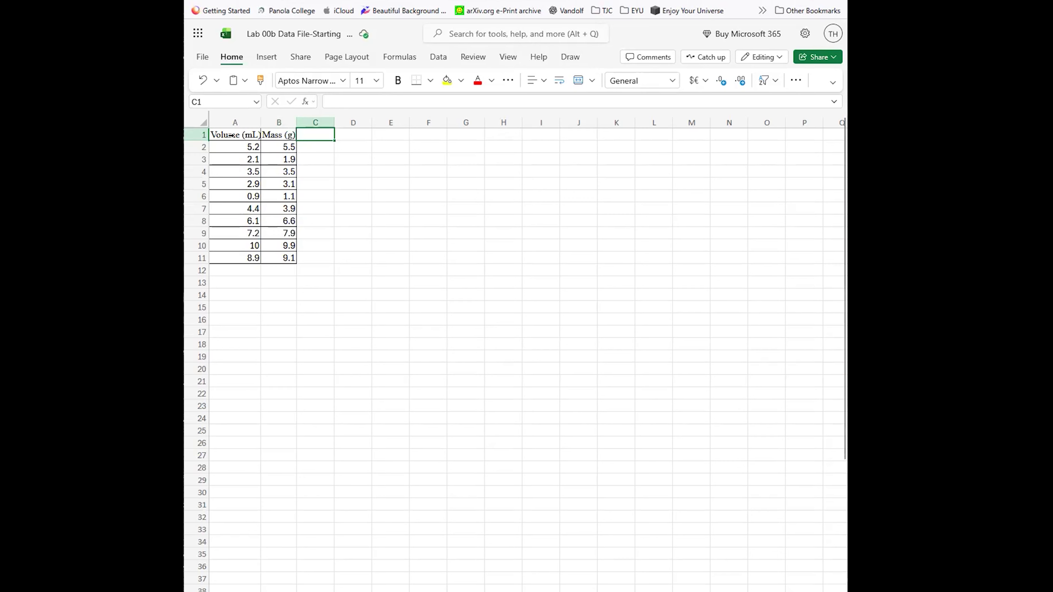
Insert a scatter chart of the volume and mass data in A1:B11 and place it beside the table, starting around D4.
{"action": "left_click_drag", "start_coordinate": [231, 135], "coordinate": [286, 256]}
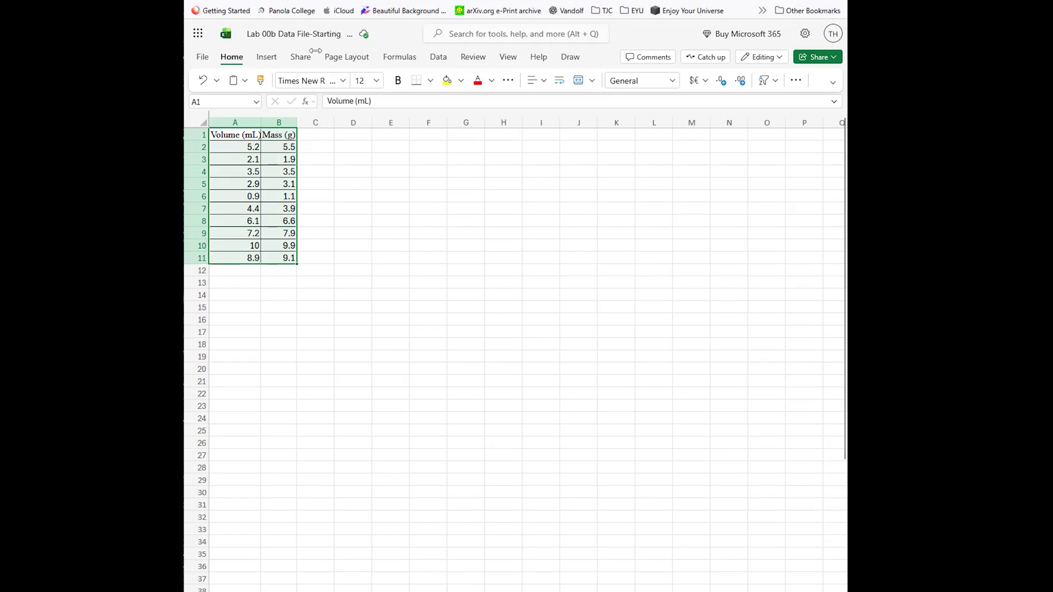
{"action": "left_click", "coordinate": [266, 57]}
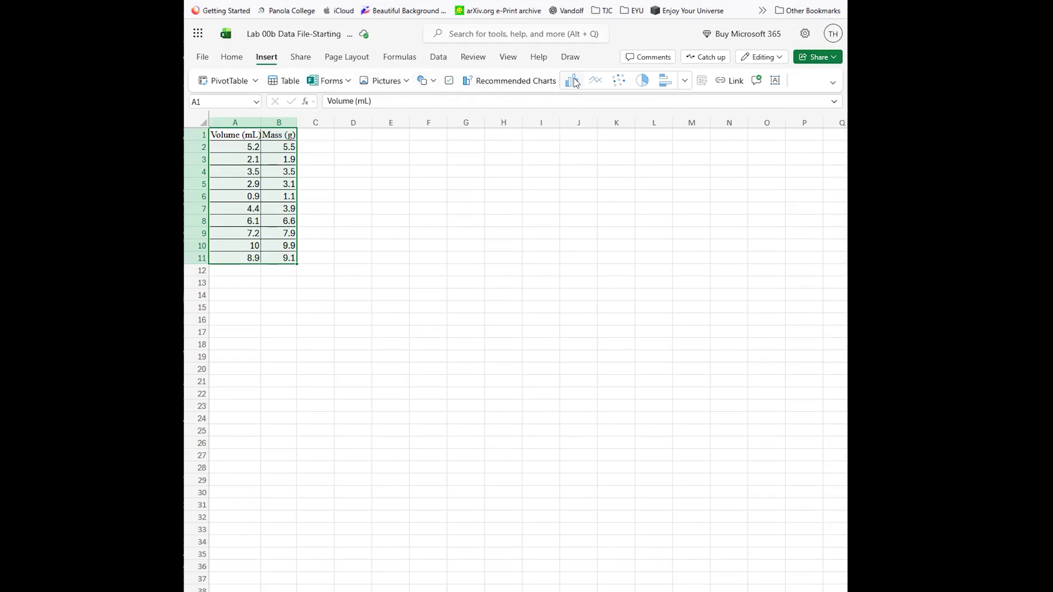
{"action": "left_click", "coordinate": [620, 82]}
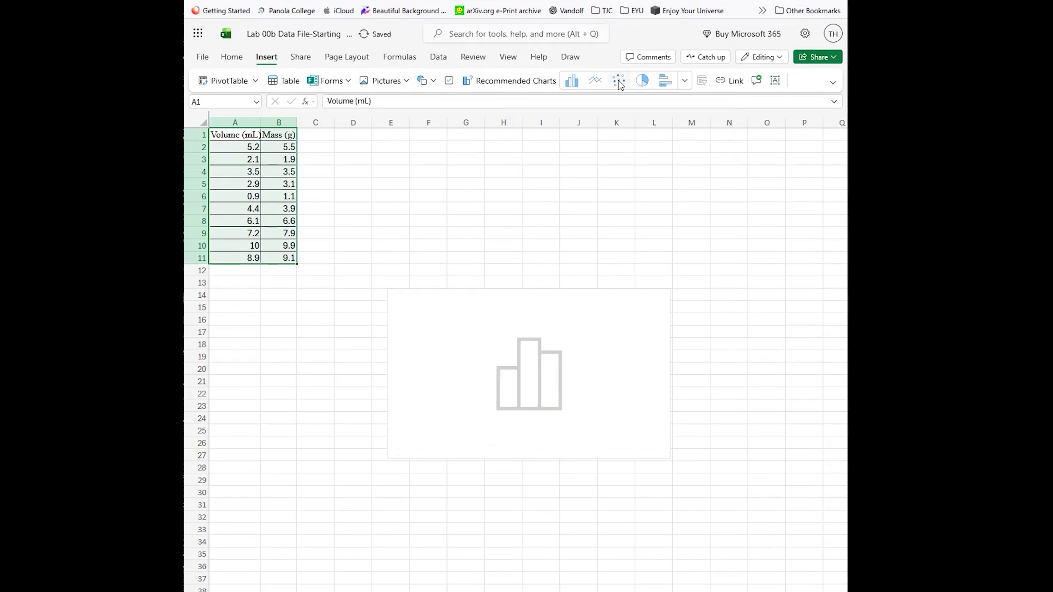
{"action": "left_click_drag", "start_coordinate": [437, 297], "coordinate": [388, 178]}
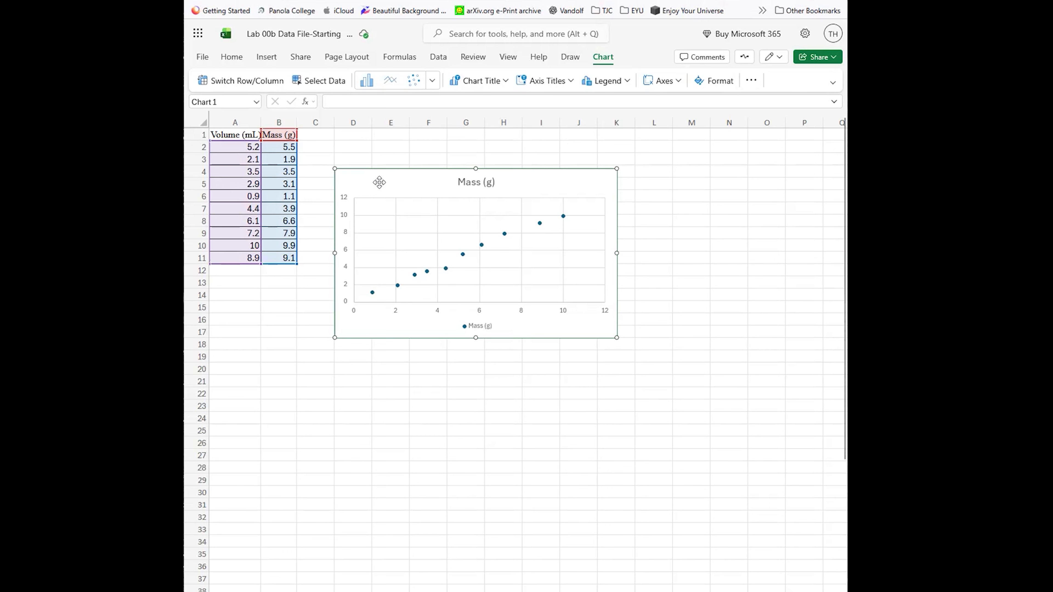
Change the chart title to "Mass vs Volume".
{"action": "double_click", "coordinate": [476, 183]}
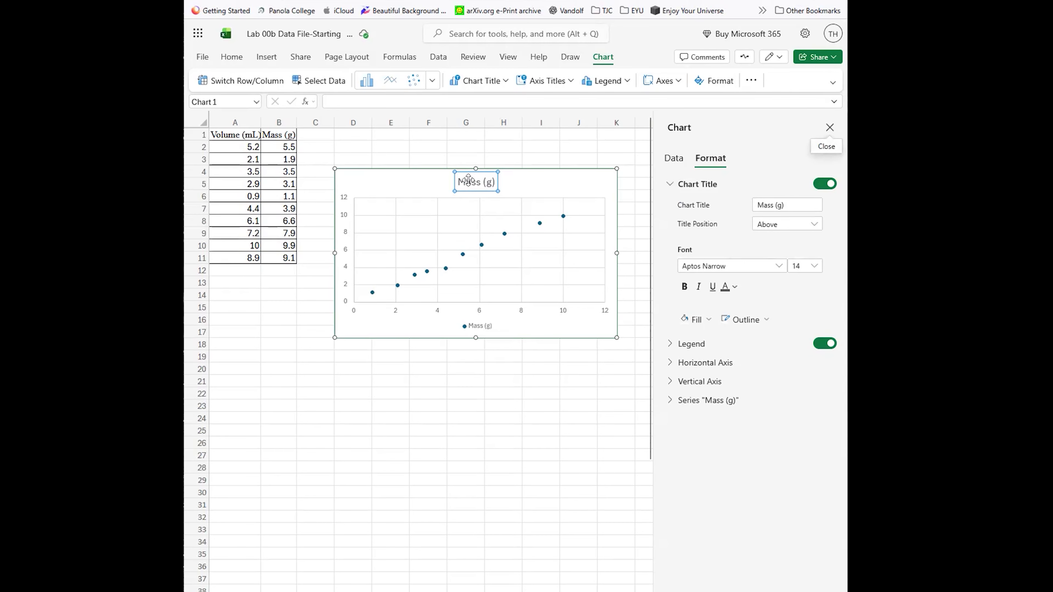
{"action": "double_click", "coordinate": [468, 181]}
{"action": "left_click_drag", "start_coordinate": [488, 342], "coordinate": [427, 340]}
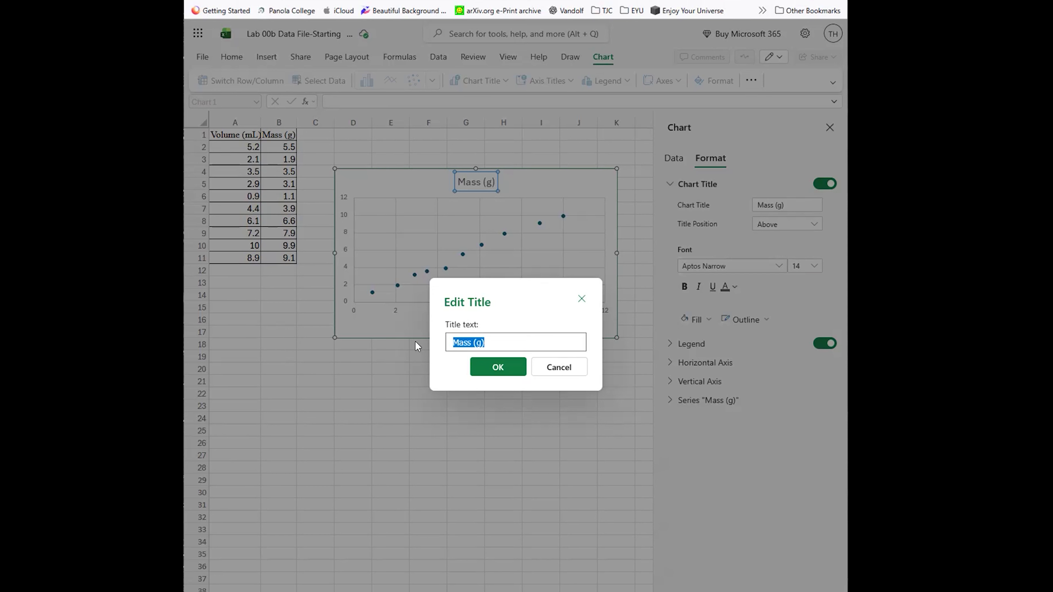
{"action": "type", "text": "Mar"}
{"action": "key", "text": "Return"}
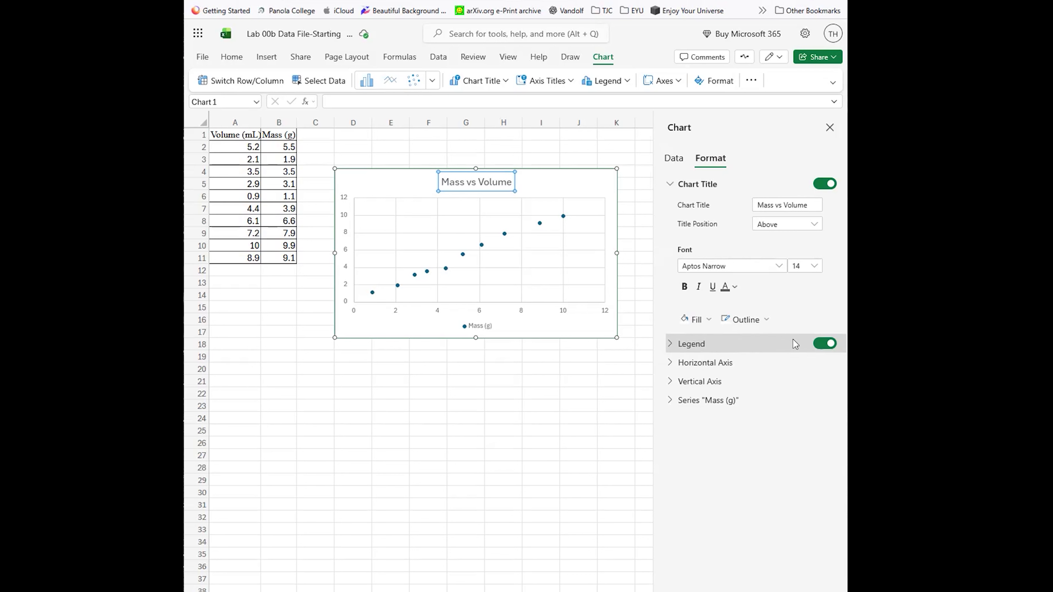
Turn off the chart's legend, switching it on and off again to compare the layouts.
{"action": "left_click", "coordinate": [820, 344]}
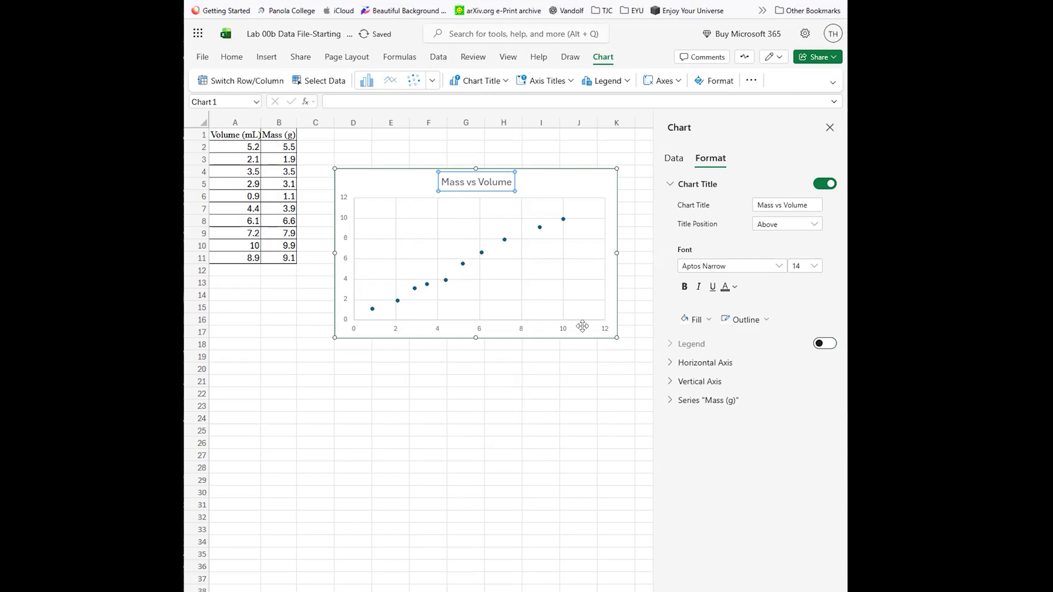
{"action": "left_click", "coordinate": [823, 344]}
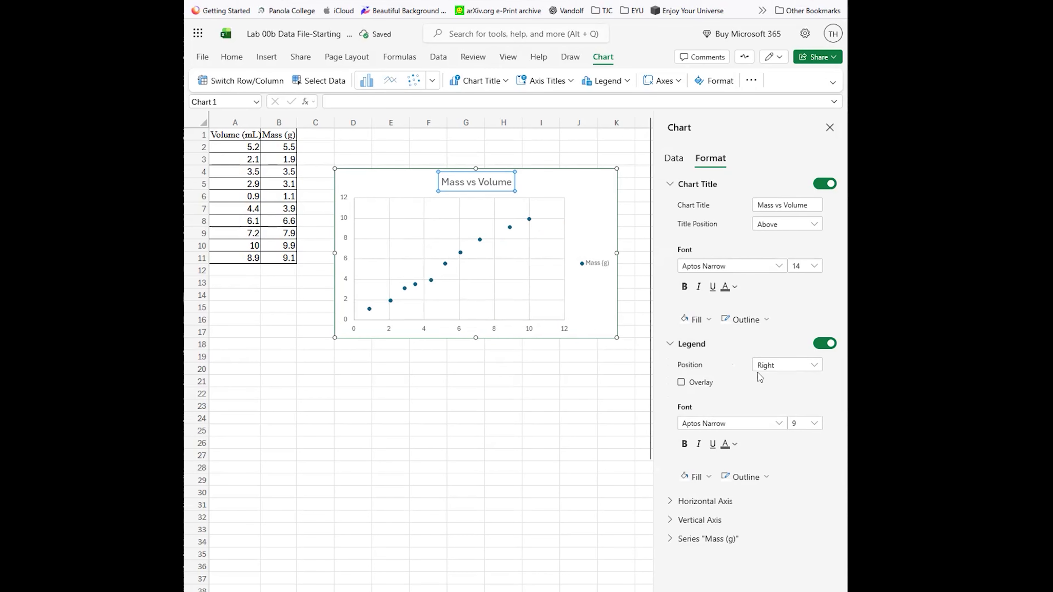
{"action": "left_click", "coordinate": [824, 343]}
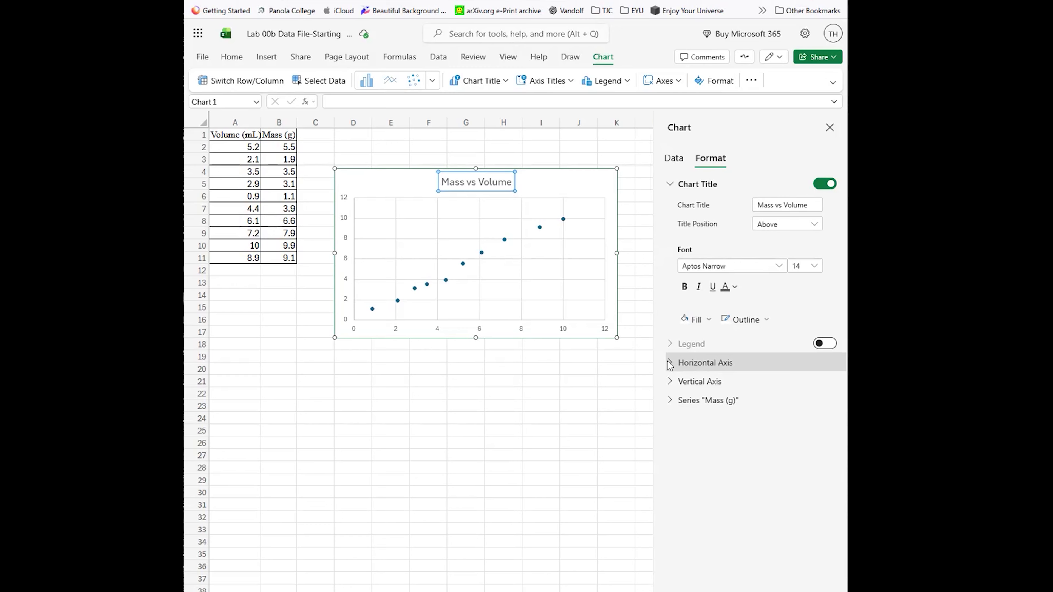
Open the horizontal axis formatting options and switch its reversed value order on and off again.
{"action": "left_click", "coordinate": [670, 363]}
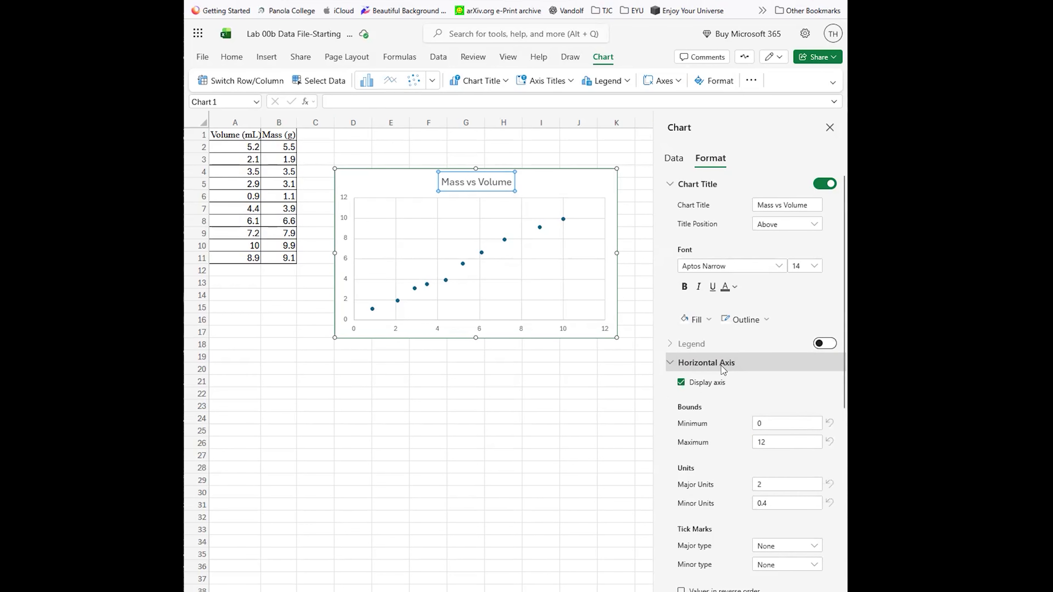
{"action": "scroll", "coordinate": [716, 432], "scroll_direction": "down", "scroll_amount": 3}
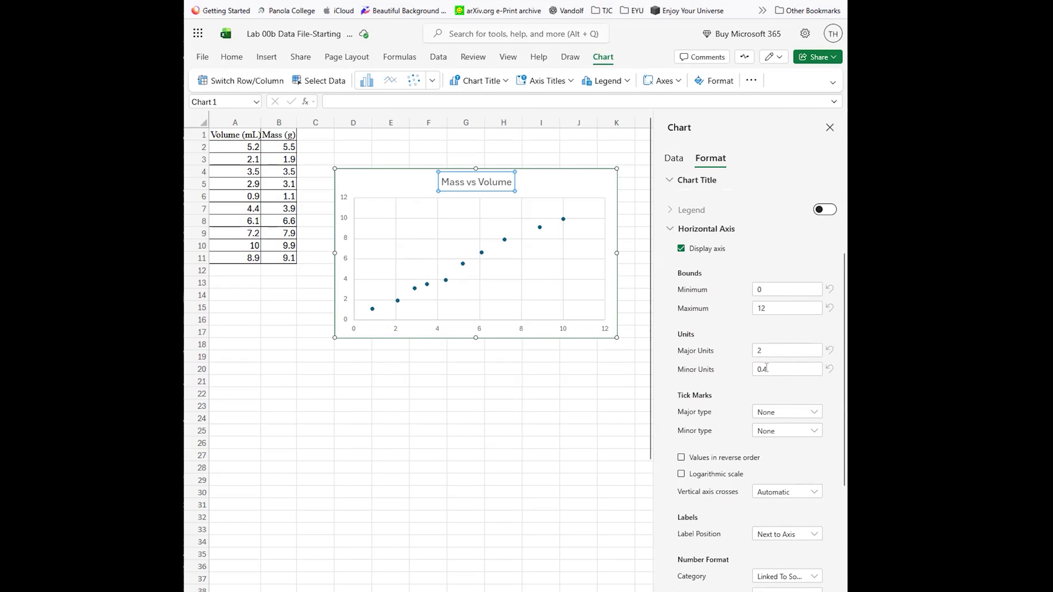
{"action": "scroll", "coordinate": [766, 367], "scroll_direction": "down", "scroll_amount": 3}
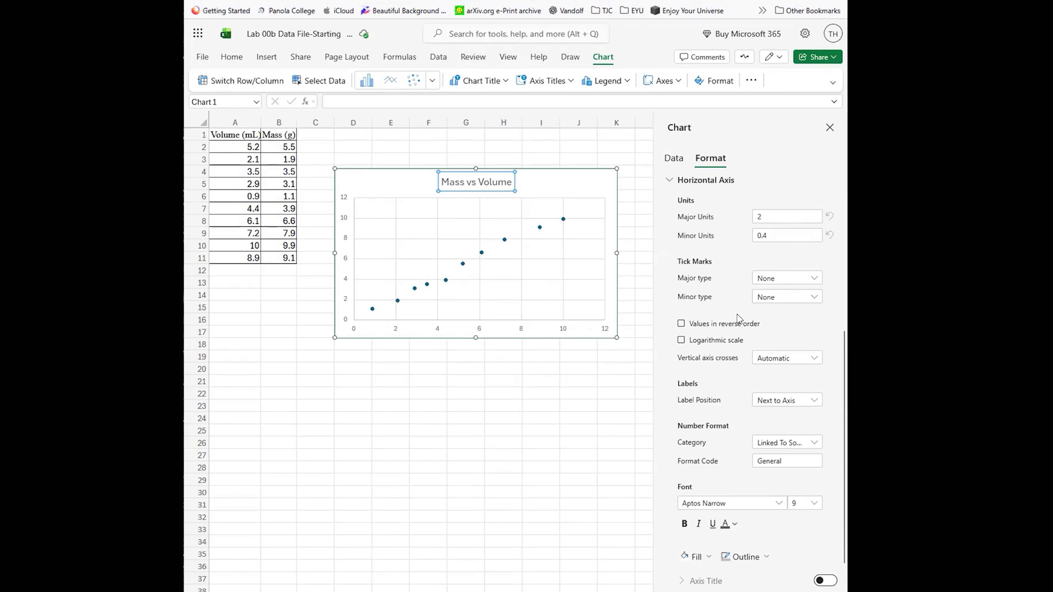
{"action": "scroll", "coordinate": [737, 317], "scroll_direction": "down", "scroll_amount": 2}
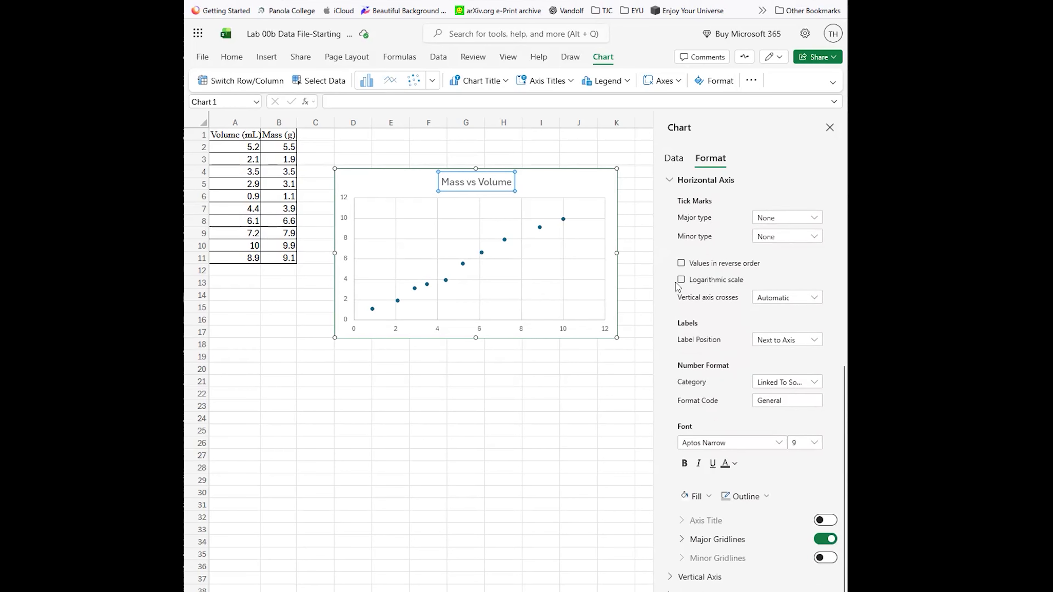
{"action": "left_click", "coordinate": [680, 263]}
{"action": "left_click", "coordinate": [681, 263]}
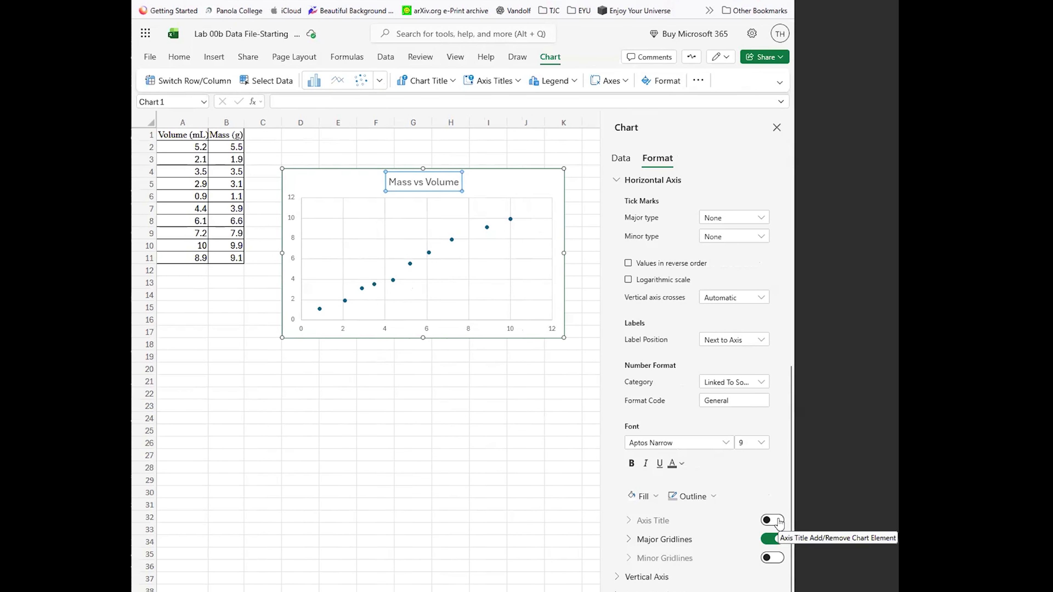
Add a title to the chart's horizontal axis reading "Volume (mL)" and collapse that axis's options.
{"action": "left_click", "coordinate": [772, 520]}
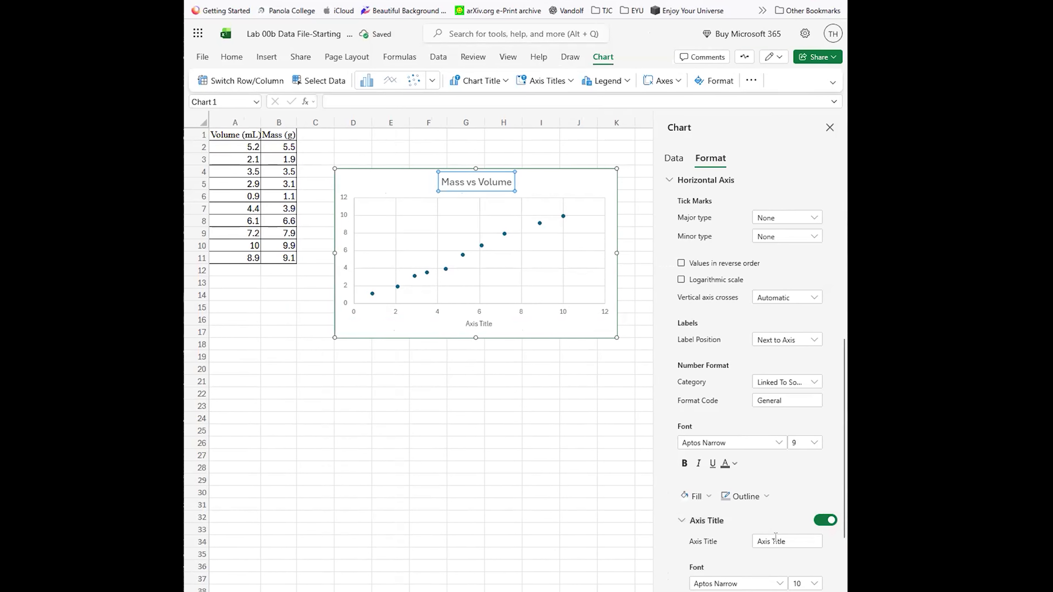
{"action": "left_click", "coordinate": [790, 541]}
{"action": "left_click_drag", "start_coordinate": [792, 540], "coordinate": [748, 541]}
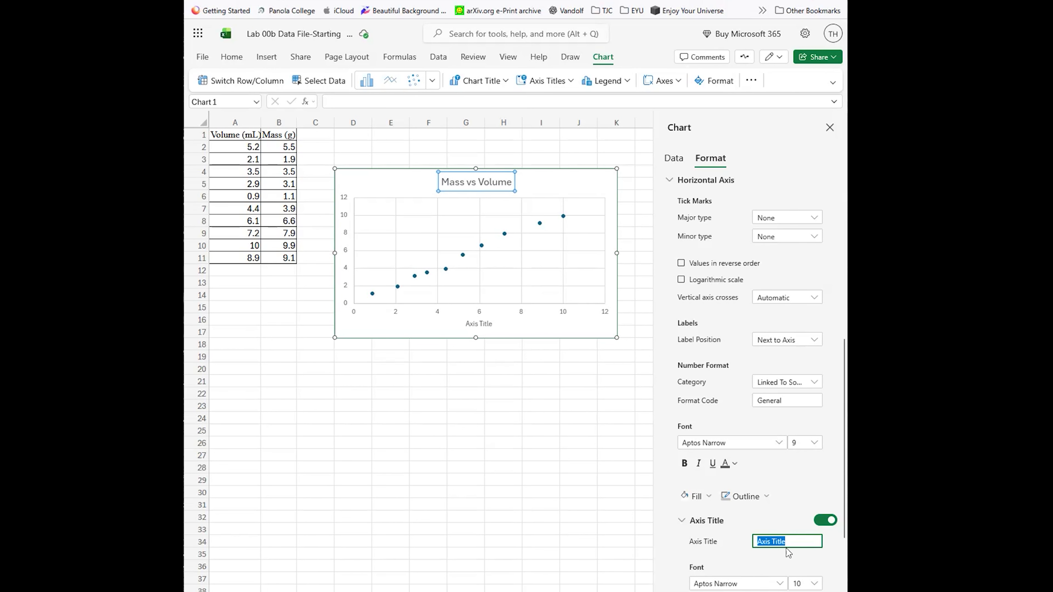
{"action": "type", "text": "Volume (mL"}
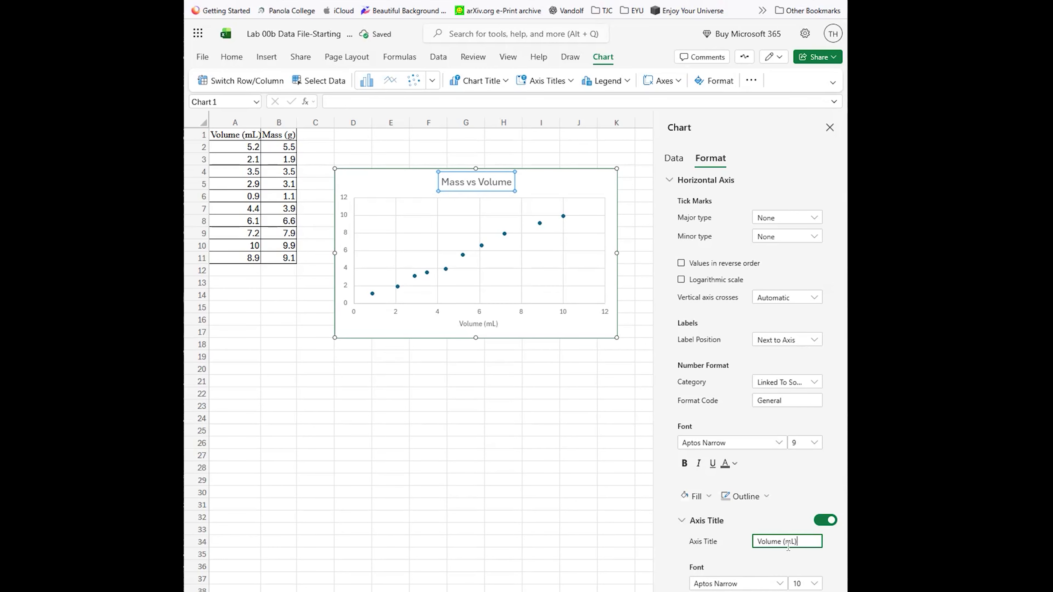
{"action": "scroll", "coordinate": [696, 416], "scroll_direction": "down", "scroll_amount": 3}
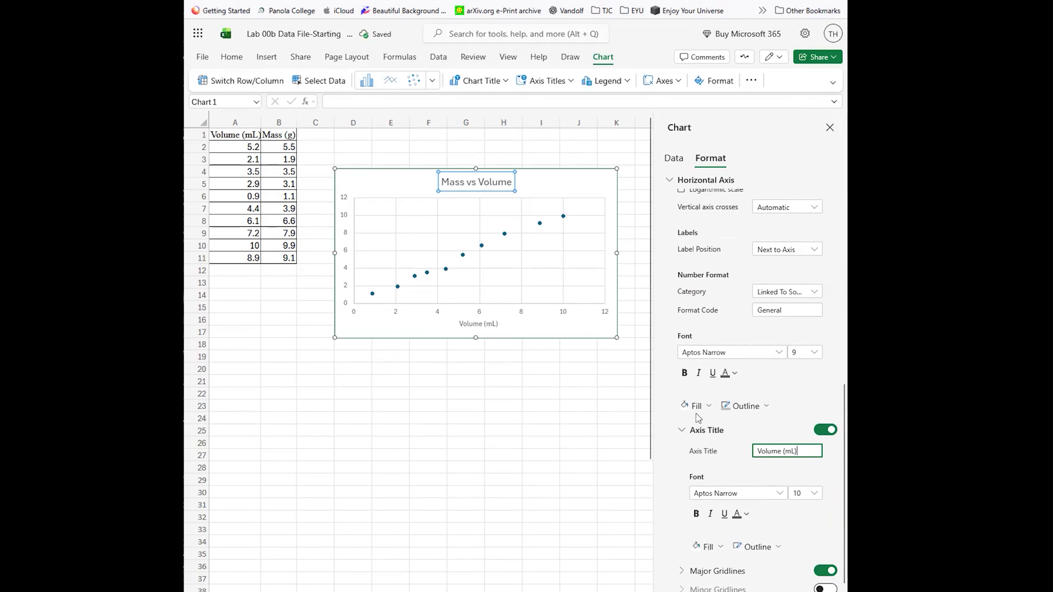
{"action": "scroll", "coordinate": [678, 409], "scroll_direction": "up", "scroll_amount": 4}
{"action": "scroll", "coordinate": [679, 409], "scroll_direction": "up", "scroll_amount": 4}
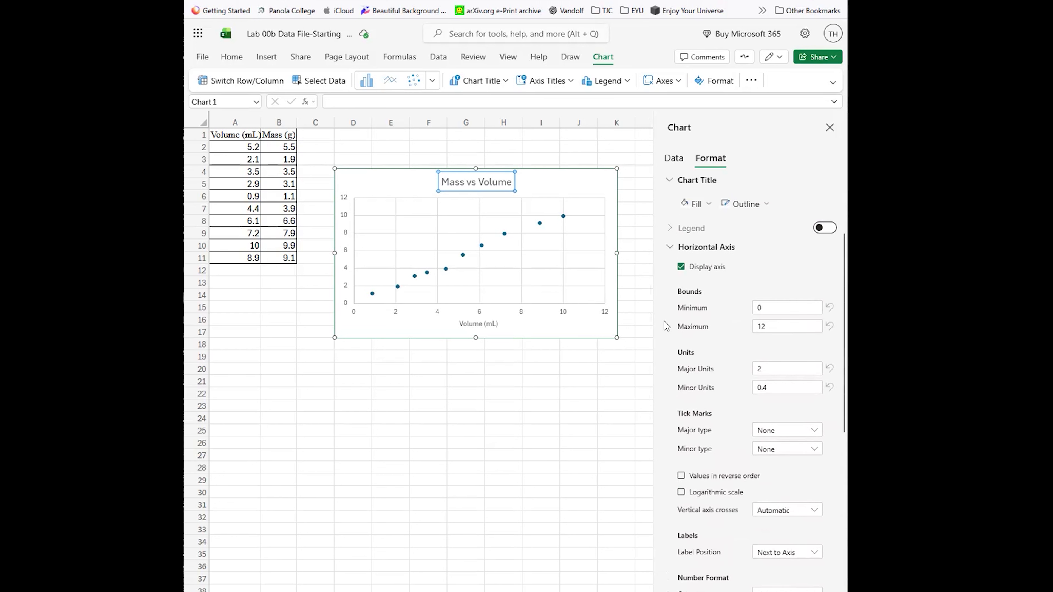
{"action": "left_click", "coordinate": [669, 249]}
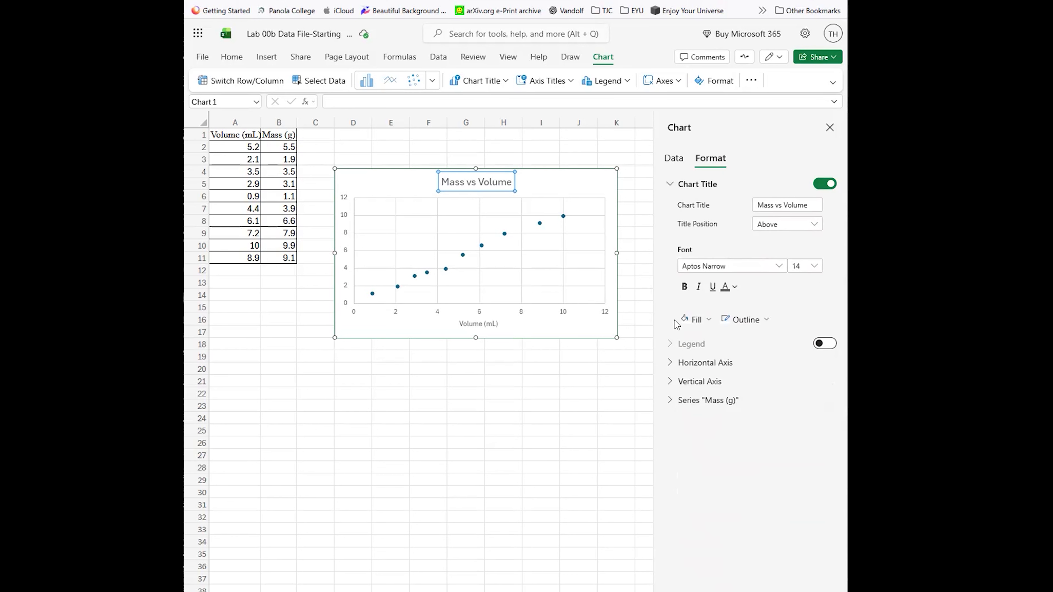
Open the vertical axis formatting options and try reversed value order, restoring the normal order.
{"action": "left_click", "coordinate": [670, 382]}
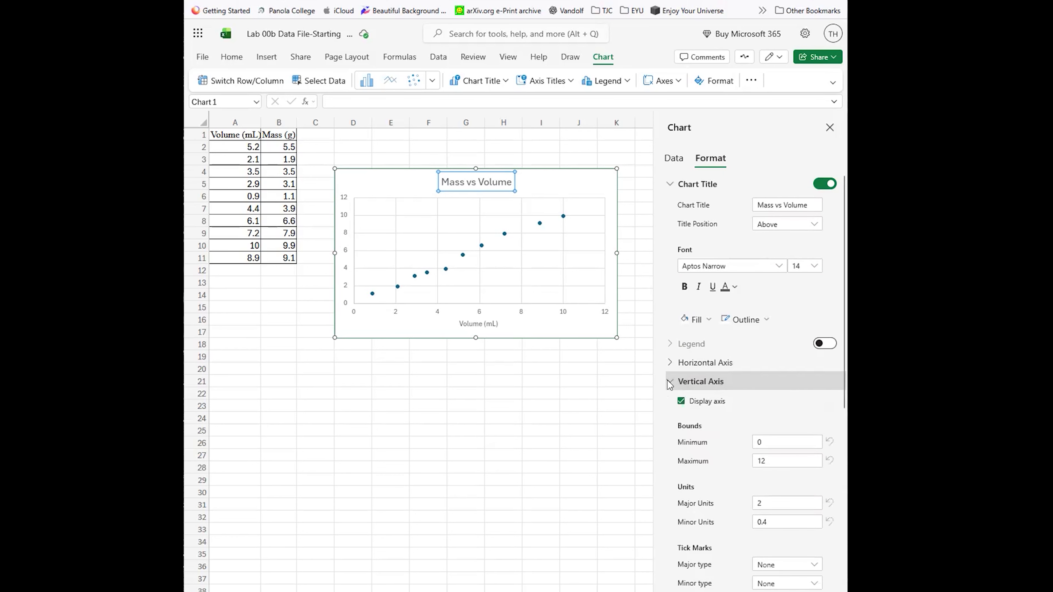
{"action": "scroll", "coordinate": [669, 407], "scroll_direction": "down", "scroll_amount": 3}
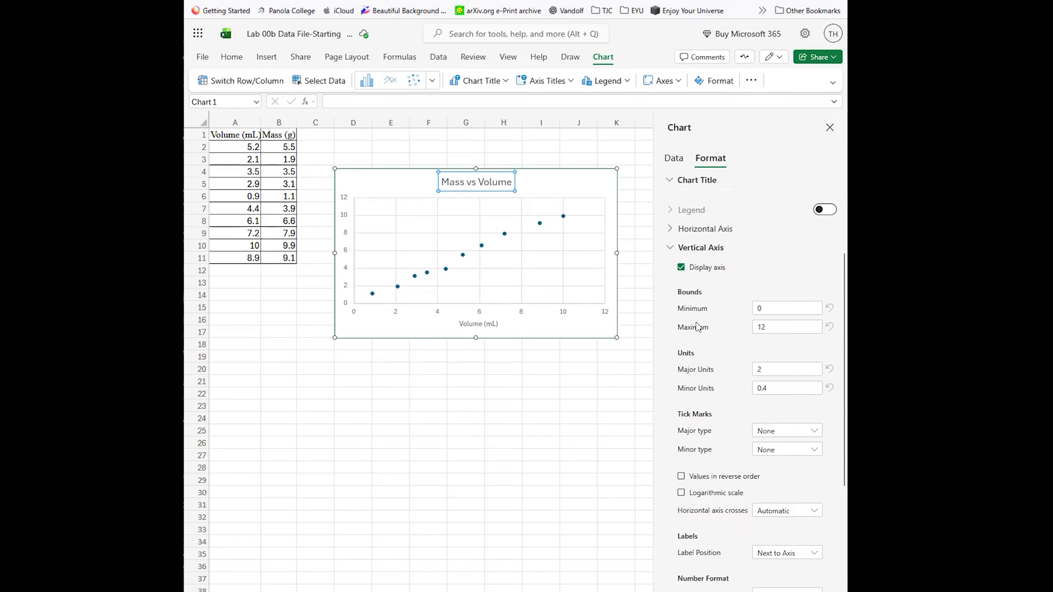
{"action": "scroll", "coordinate": [694, 326], "scroll_direction": "down", "scroll_amount": 2}
{"action": "scroll", "coordinate": [679, 293], "scroll_direction": "down", "scroll_amount": 2}
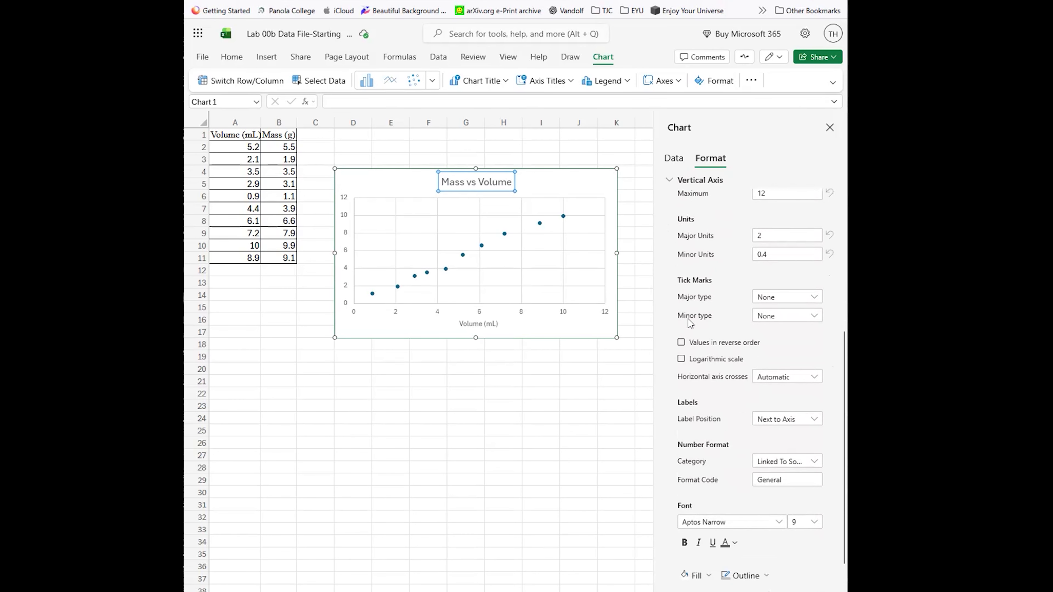
{"action": "left_click", "coordinate": [681, 343]}
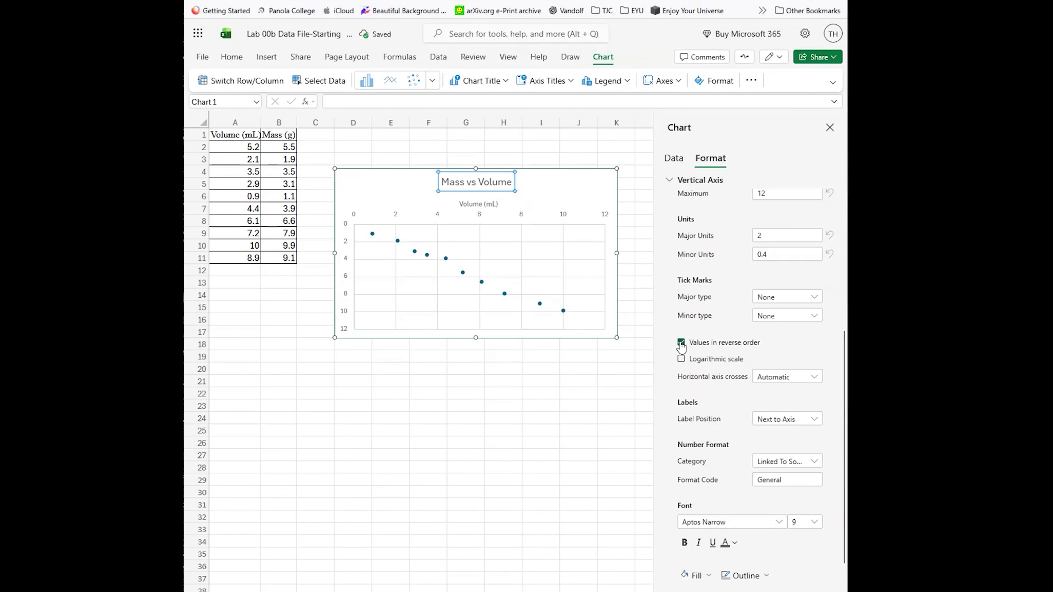
{"action": "left_click", "coordinate": [681, 343]}
Add a title to the chart's vertical axis reading "Mass (g)" and collapse that axis's options.
{"action": "scroll", "coordinate": [717, 385], "scroll_direction": "down", "scroll_amount": 2}
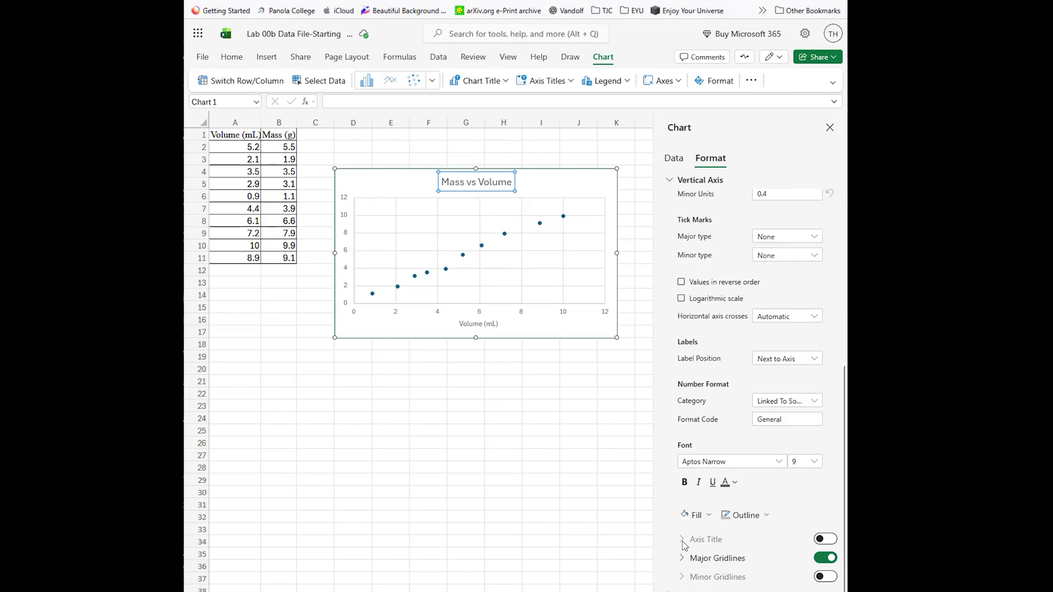
{"action": "left_click", "coordinate": [825, 539]}
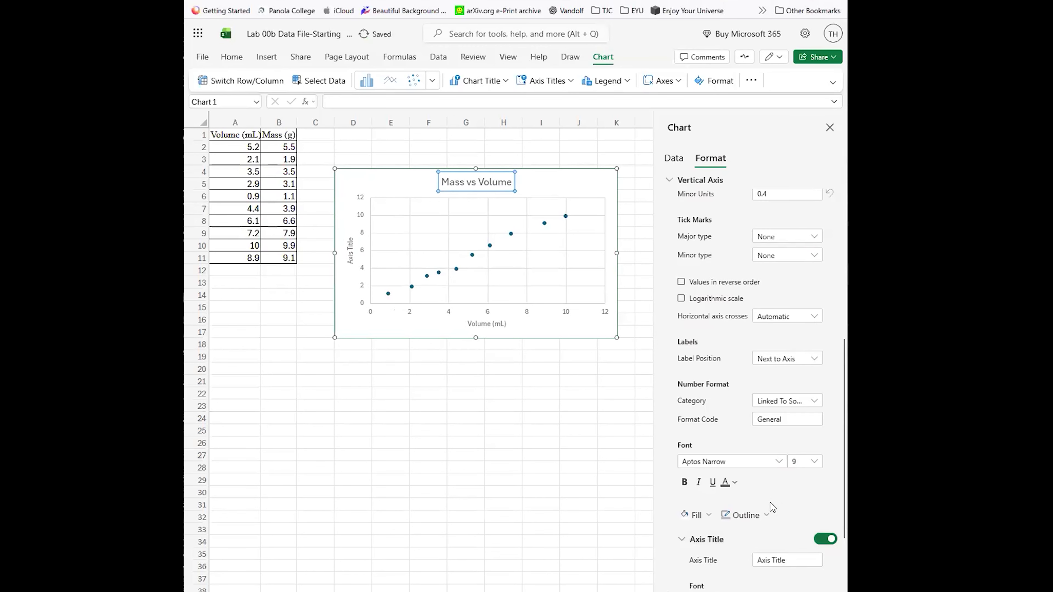
{"action": "scroll", "coordinate": [772, 504], "scroll_direction": "down", "scroll_amount": 3}
{"action": "left_click", "coordinate": [793, 441]}
{"action": "left_click_drag", "start_coordinate": [798, 440], "coordinate": [745, 436]}
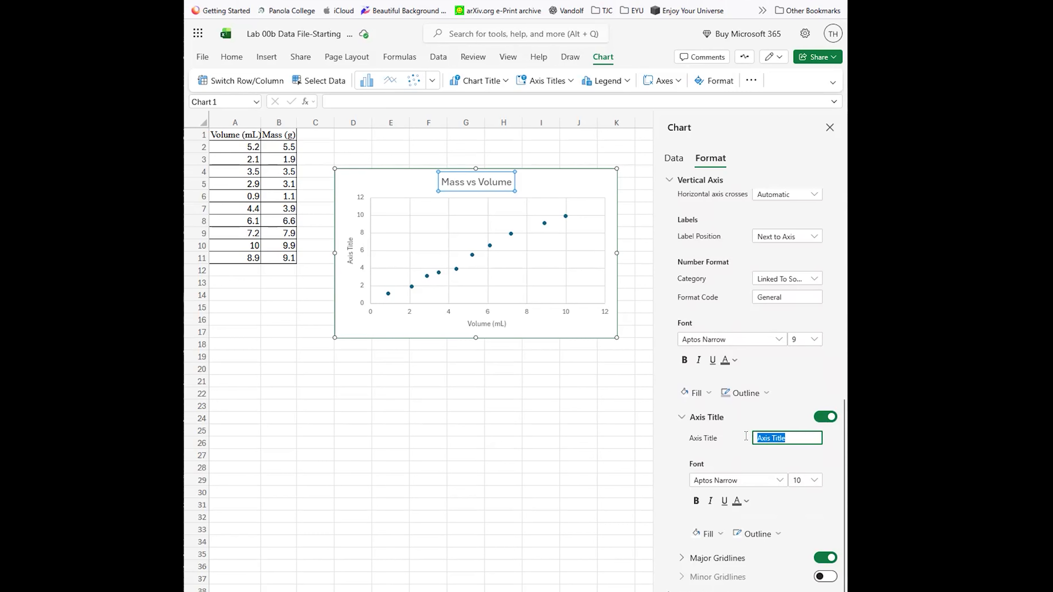
{"action": "type", "text": "Mass (g)"}
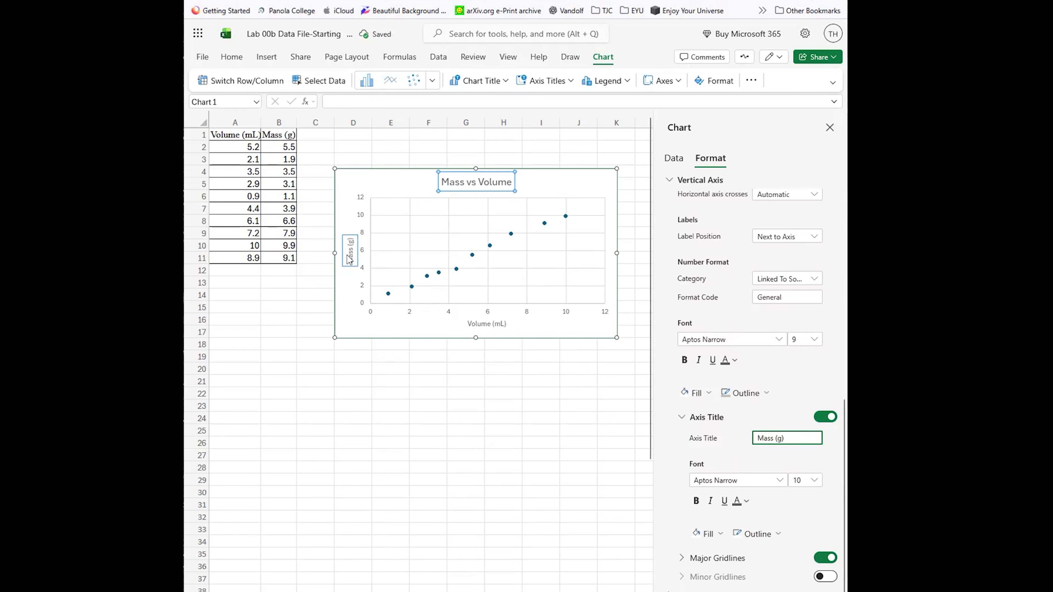
{"action": "scroll", "coordinate": [696, 365], "scroll_direction": "up", "scroll_amount": 5}
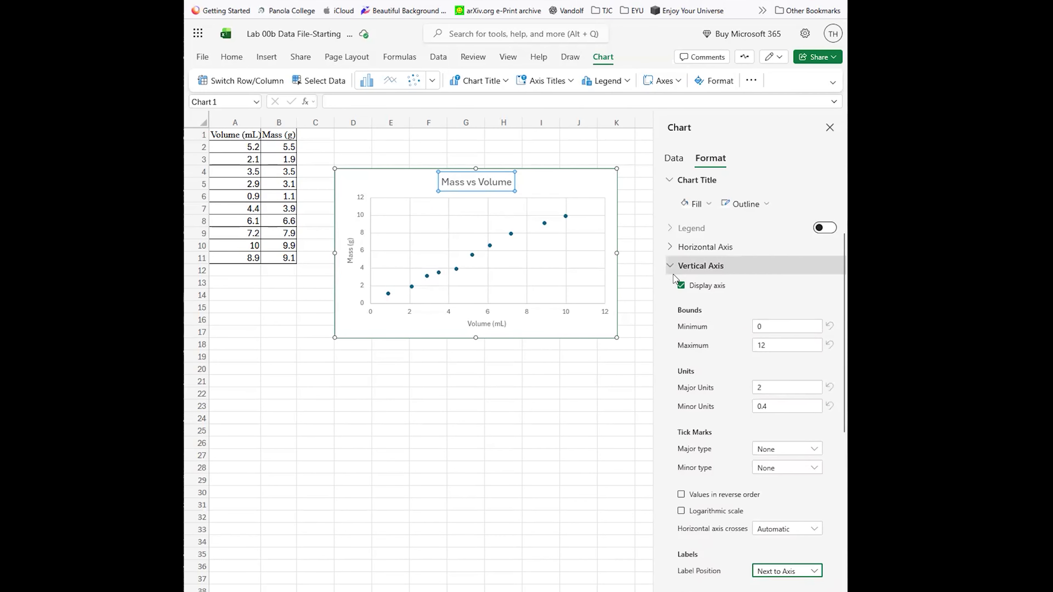
{"action": "left_click", "coordinate": [674, 267]}
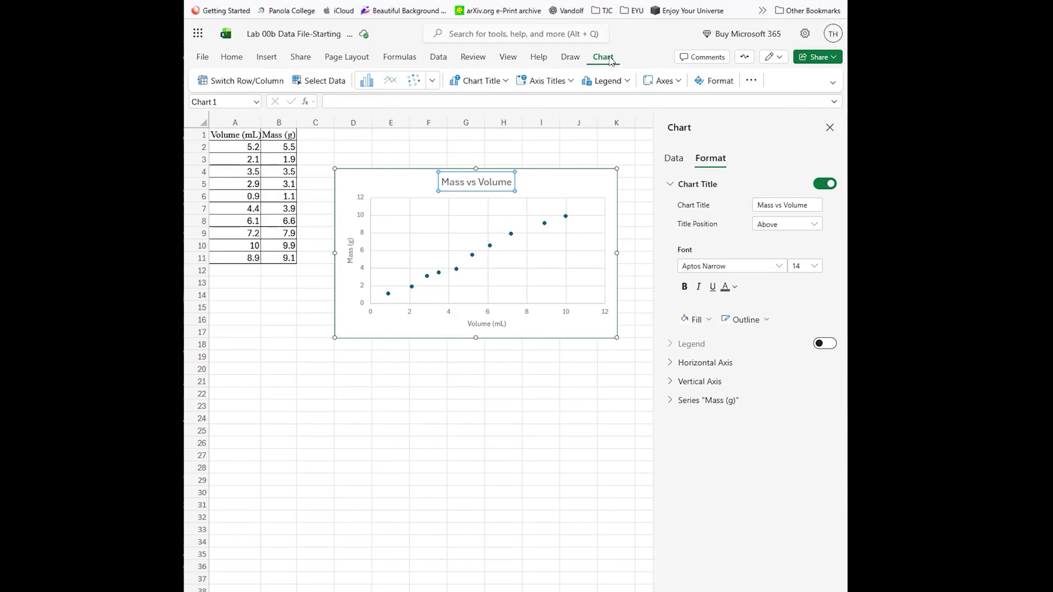
Add a linear trendline to the Mass (g) series and fix its intercept at 0.
{"action": "left_click", "coordinate": [554, 182]}
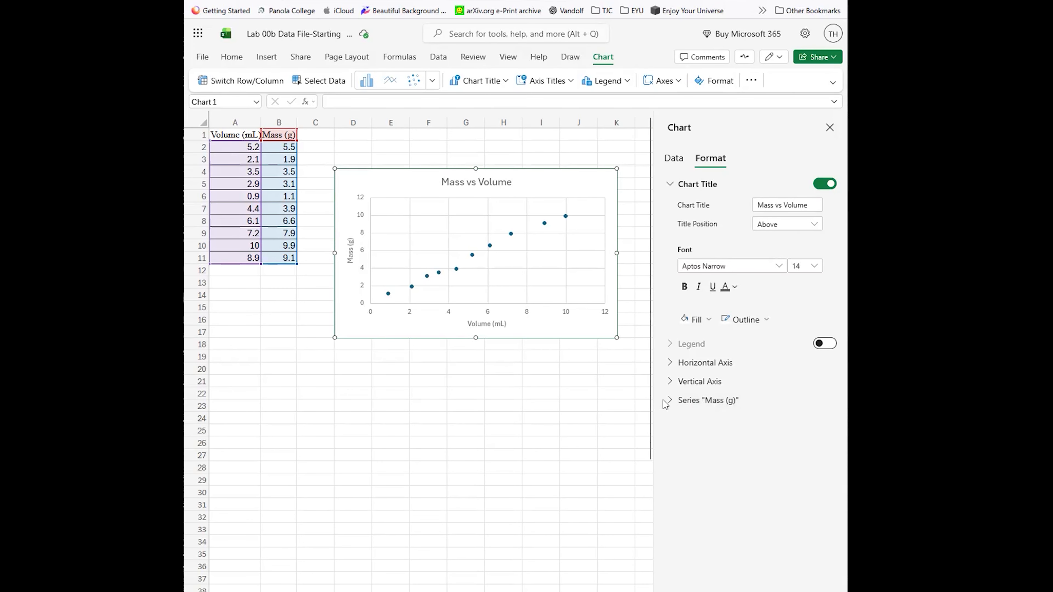
{"action": "left_click", "coordinate": [671, 403]}
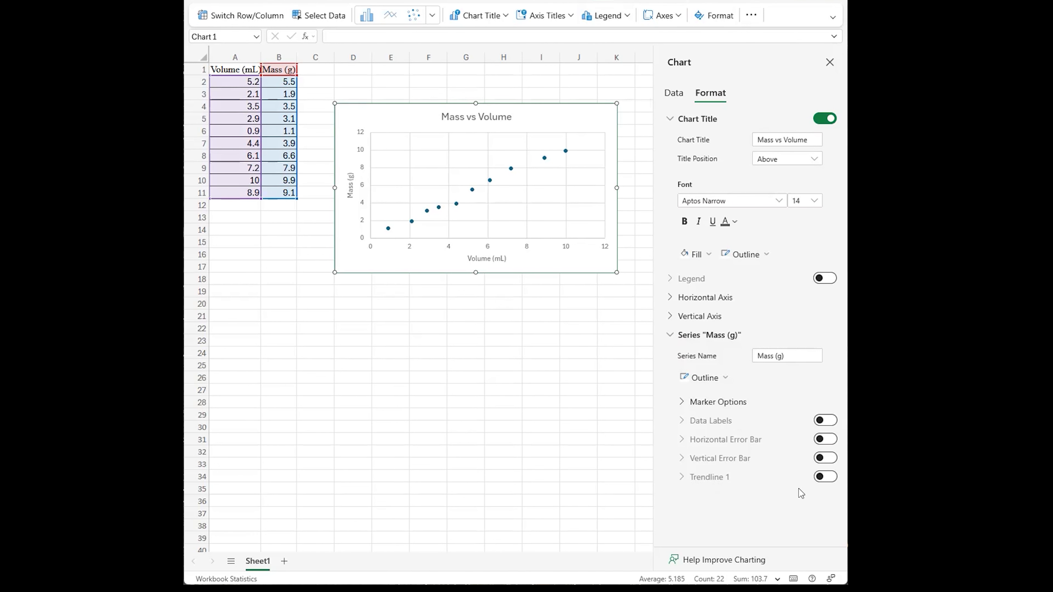
{"action": "left_click", "coordinate": [824, 476]}
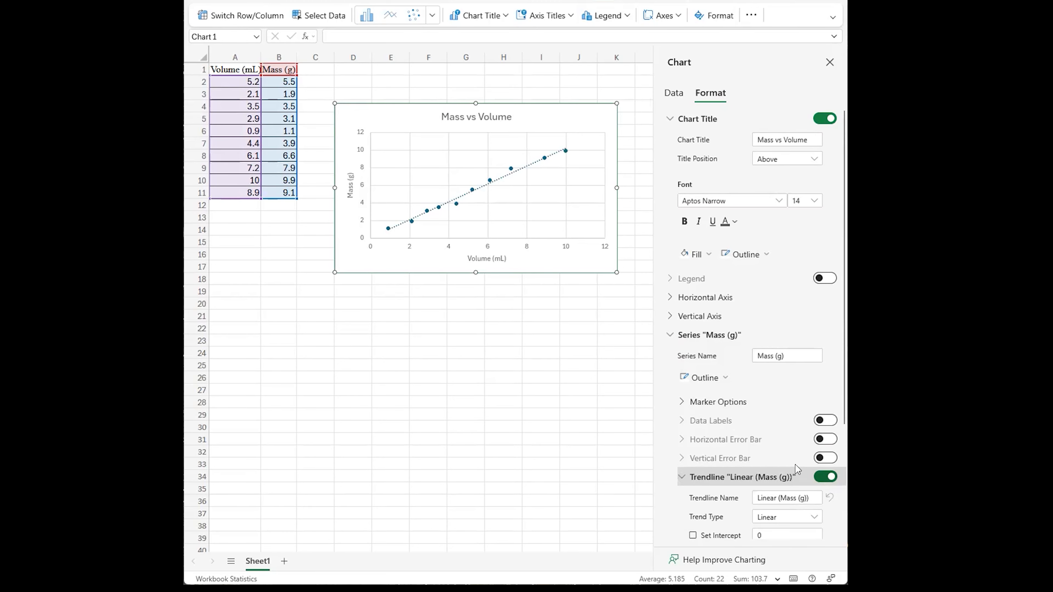
{"action": "scroll", "coordinate": [765, 451], "scroll_direction": "down", "scroll_amount": 3}
{"action": "scroll", "coordinate": [765, 451], "scroll_direction": "down", "scroll_amount": 1}
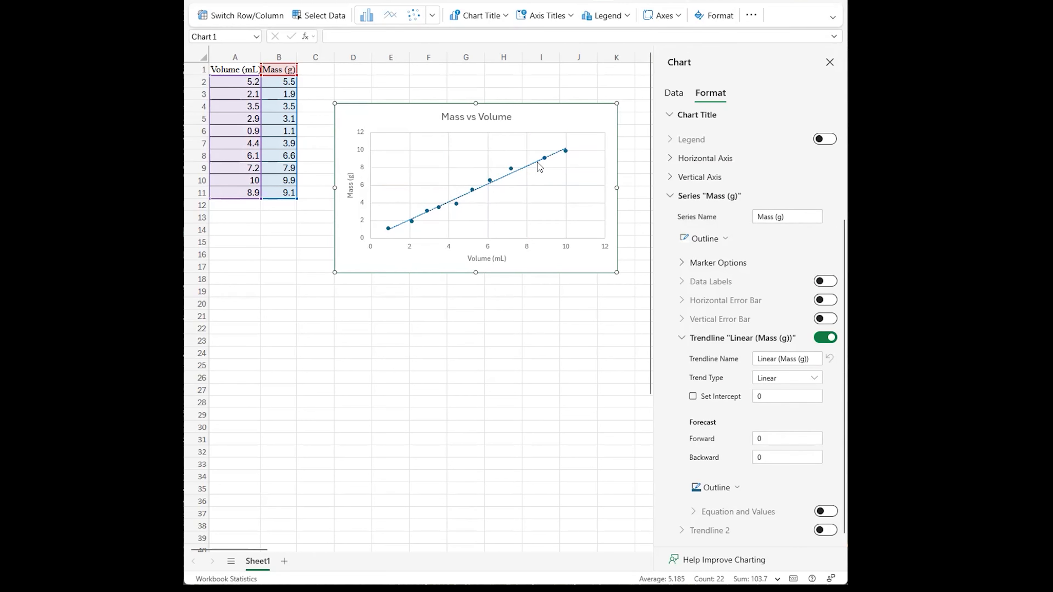
{"action": "left_click", "coordinate": [778, 385]}
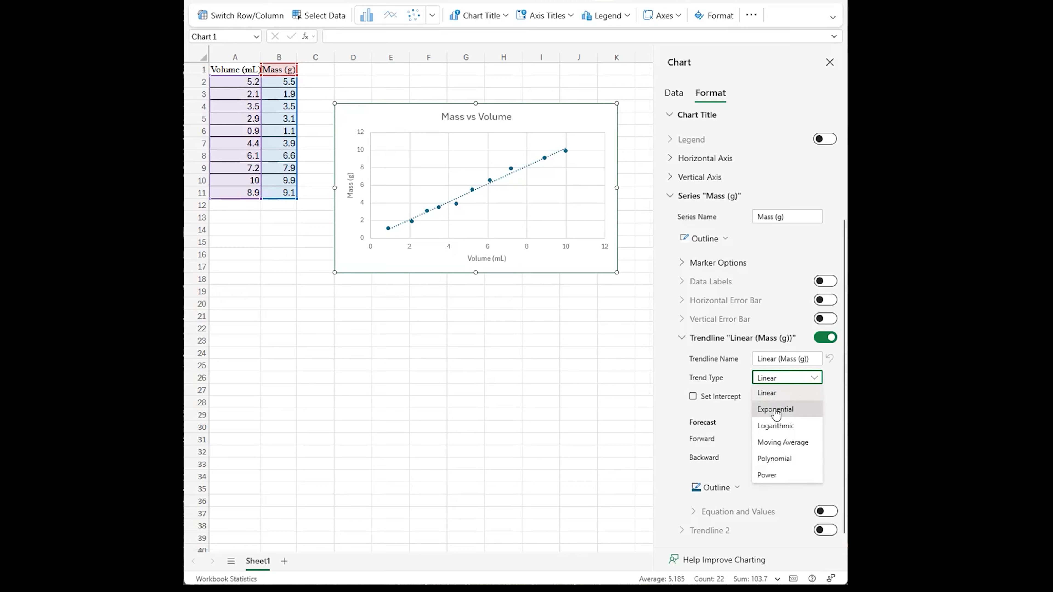
{"action": "left_click", "coordinate": [674, 378]}
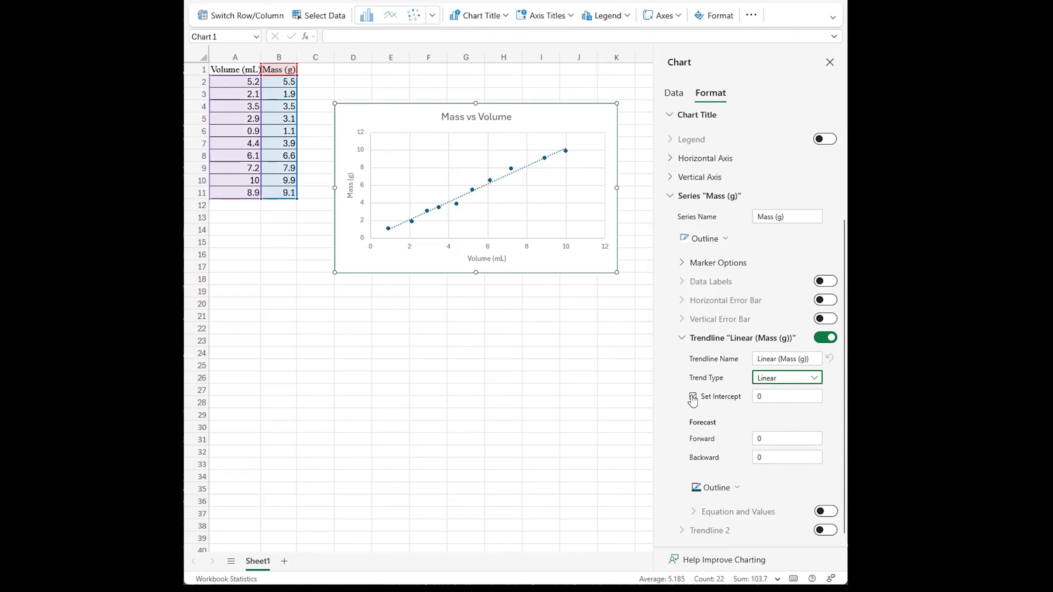
{"action": "left_click", "coordinate": [693, 397]}
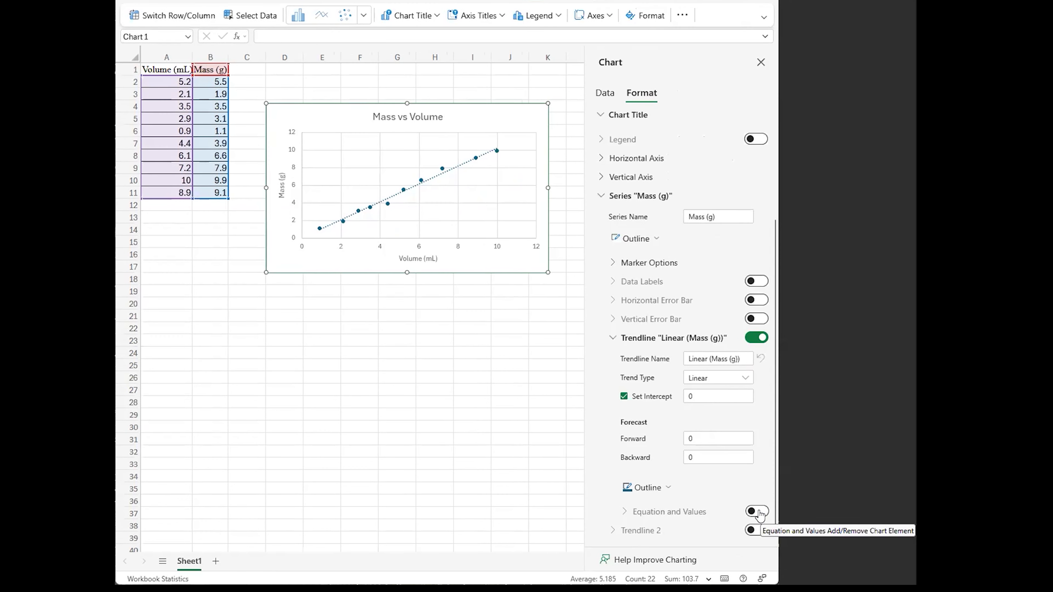
Display the trendline's equation and R-squared value on the chart and move their label into the empty area below the line.
{"action": "left_click", "coordinate": [760, 514]}
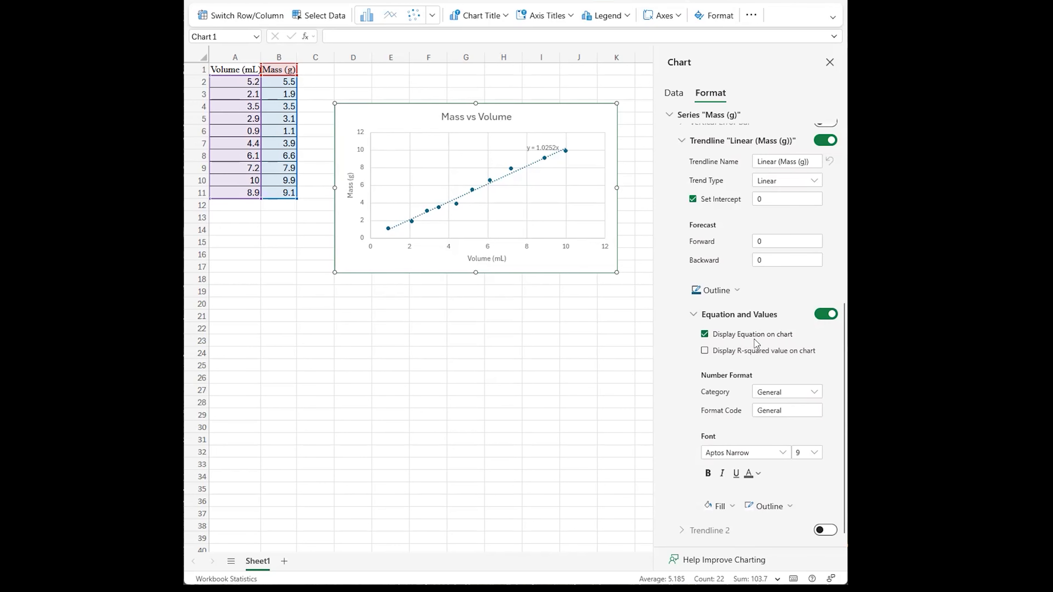
{"action": "left_click", "coordinate": [703, 351]}
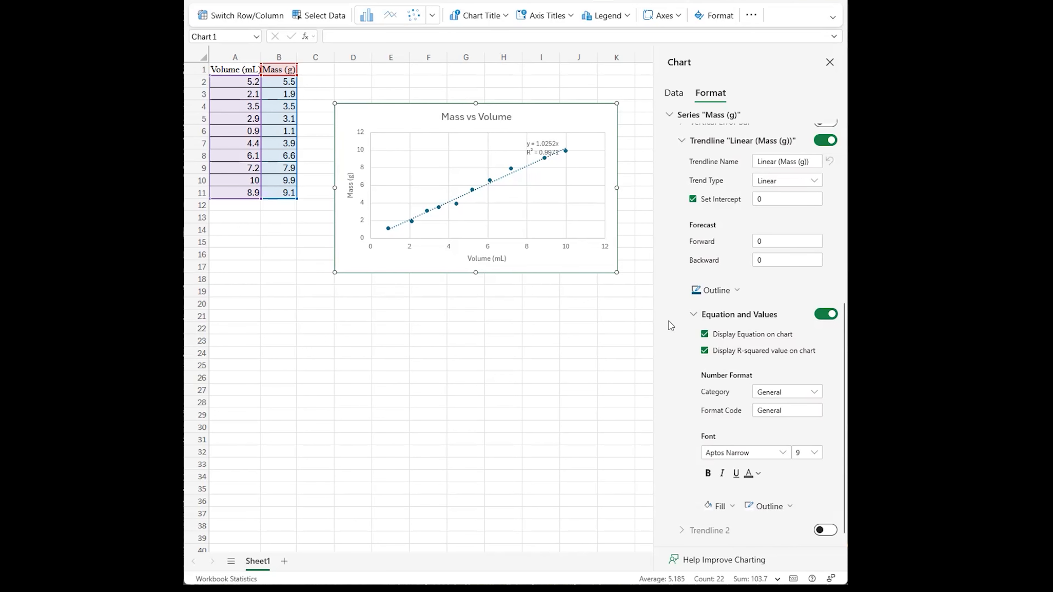
{"action": "left_click", "coordinate": [538, 144]}
{"action": "left_click_drag", "start_coordinate": [538, 144], "coordinate": [539, 211]}
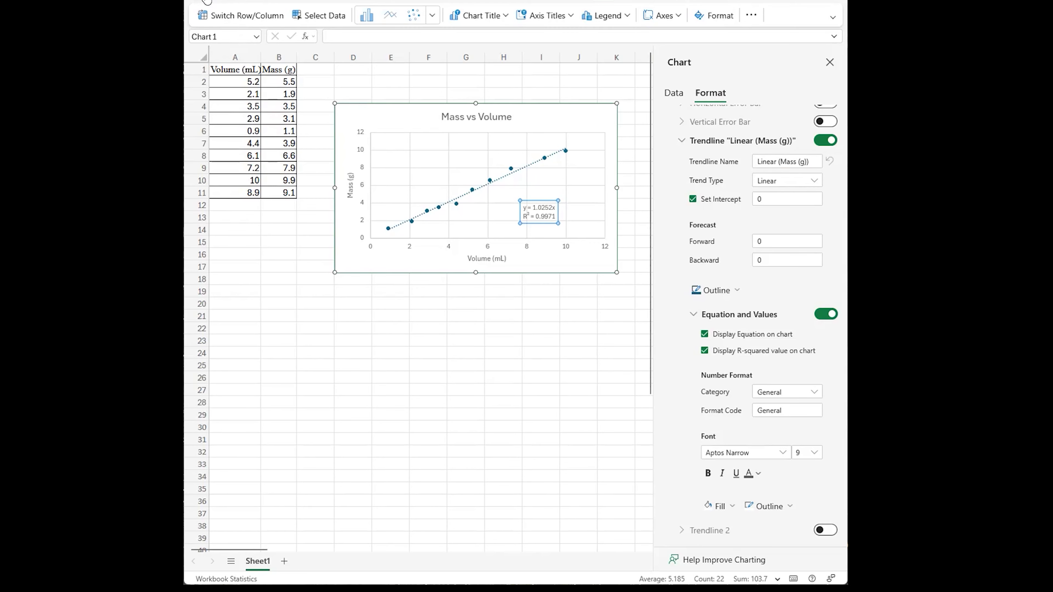
Download a copy of the finished workbook to the computer.
{"action": "left_click", "coordinate": [202, 8]}
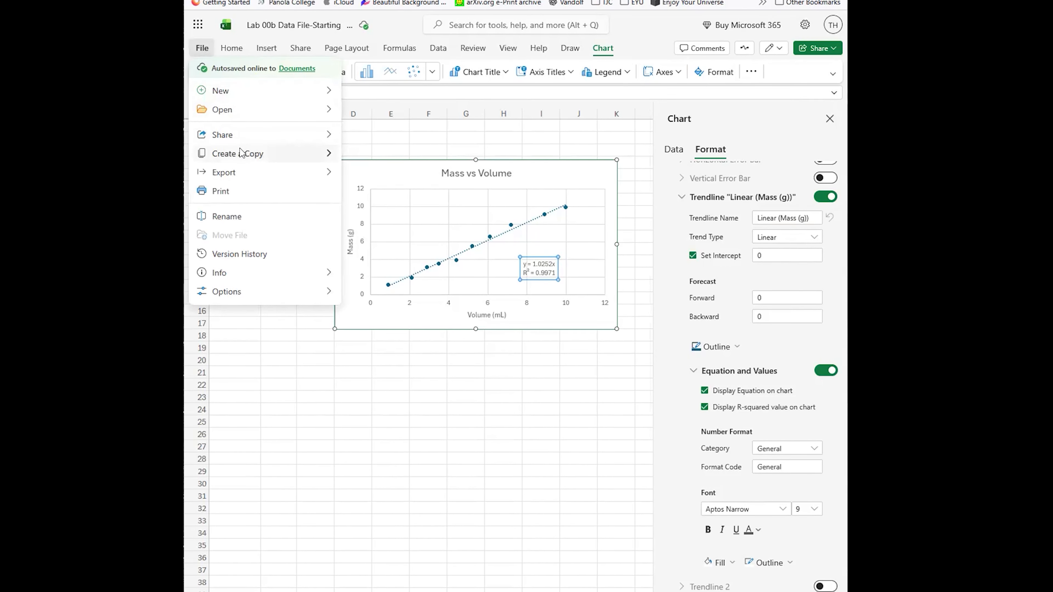
{"action": "mouse_move", "coordinate": [242, 153]}
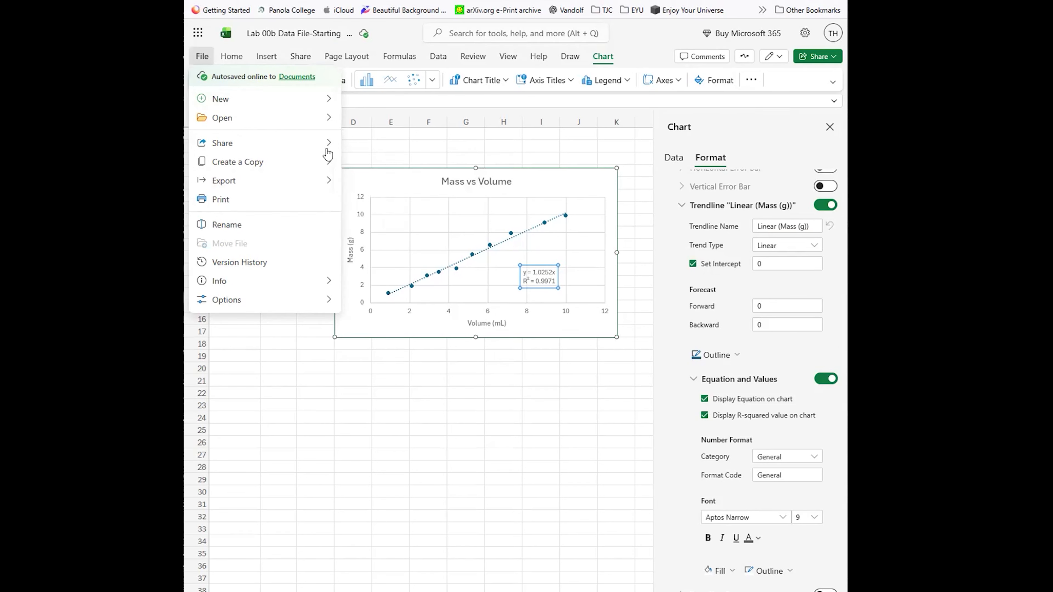
{"action": "mouse_move", "coordinate": [317, 167]}
{"action": "left_click", "coordinate": [381, 183]}
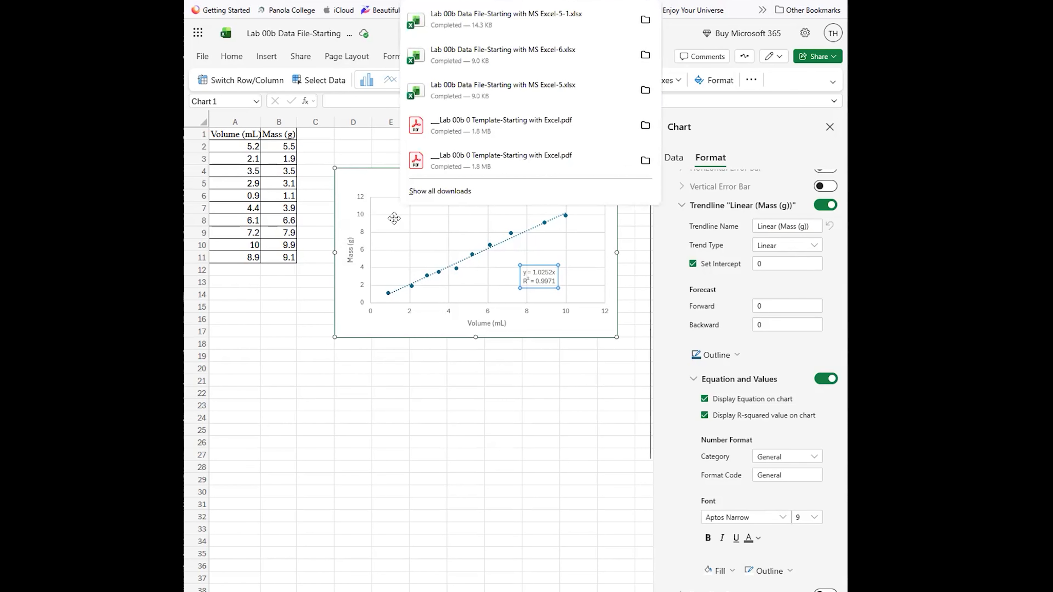
{"action": "left_click", "coordinate": [584, 25]}
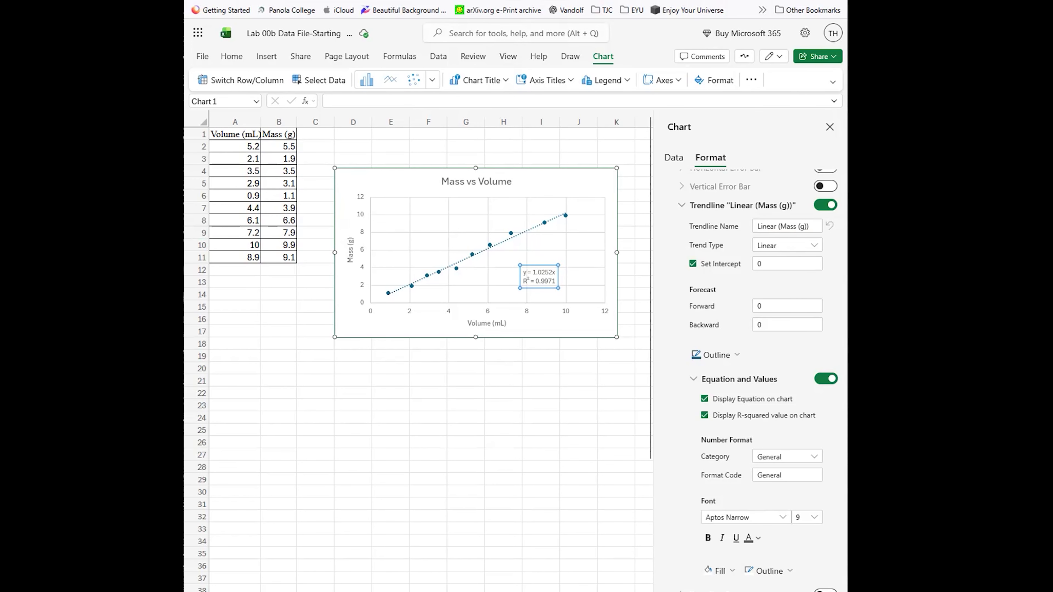
Switch to the Canvas course modules and start the "Lab 00b Submit Your File Here" assignment.
{"action": "key", "text": "Escape"}
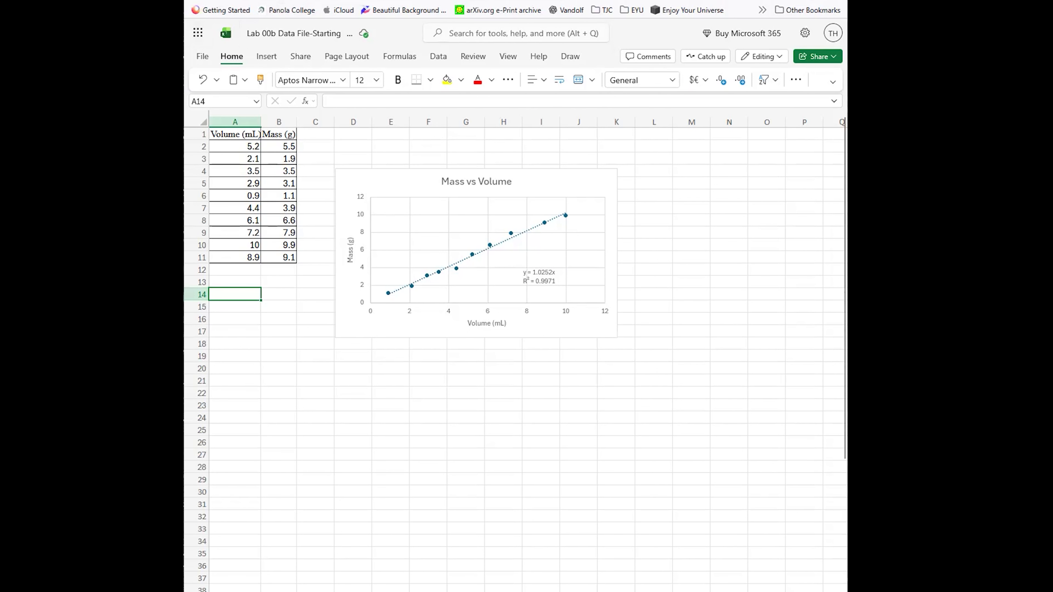
{"action": "left_click", "coordinate": [543, 0]}
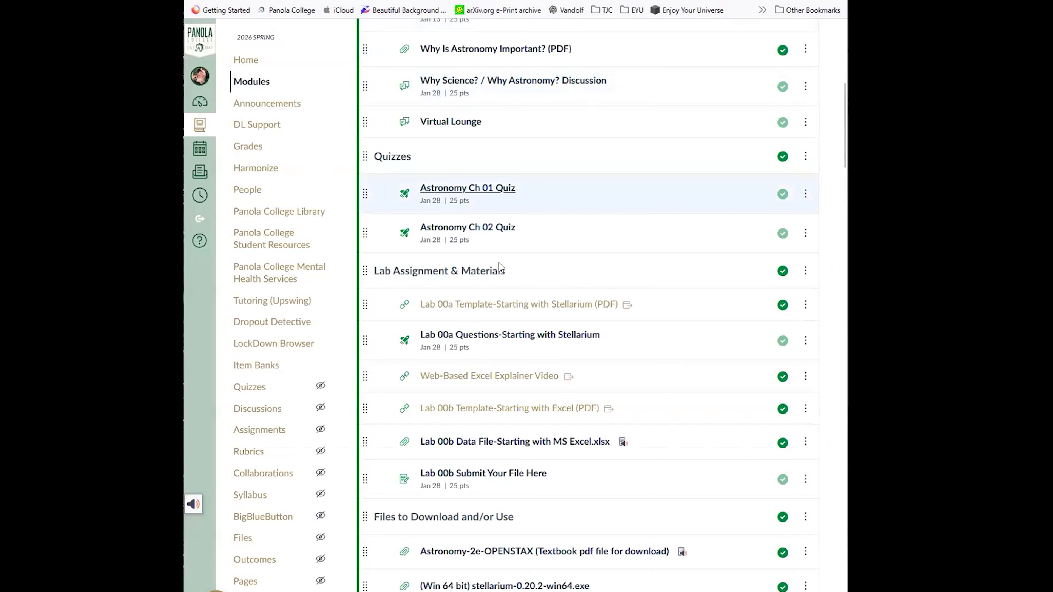
{"action": "scroll", "coordinate": [497, 291], "scroll_direction": "down", "scroll_amount": 3}
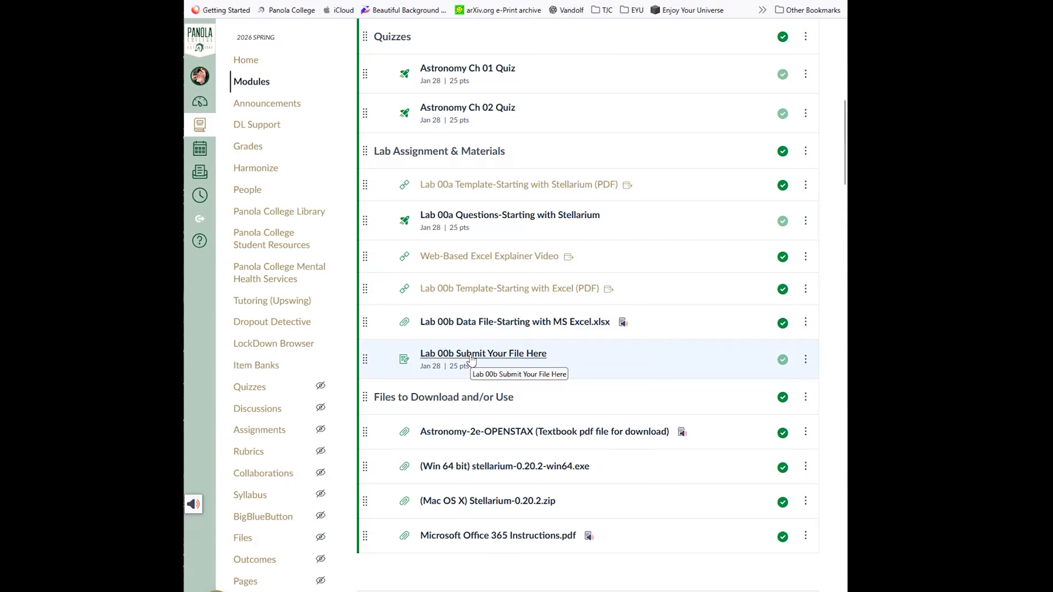
{"action": "left_click", "coordinate": [471, 360]}
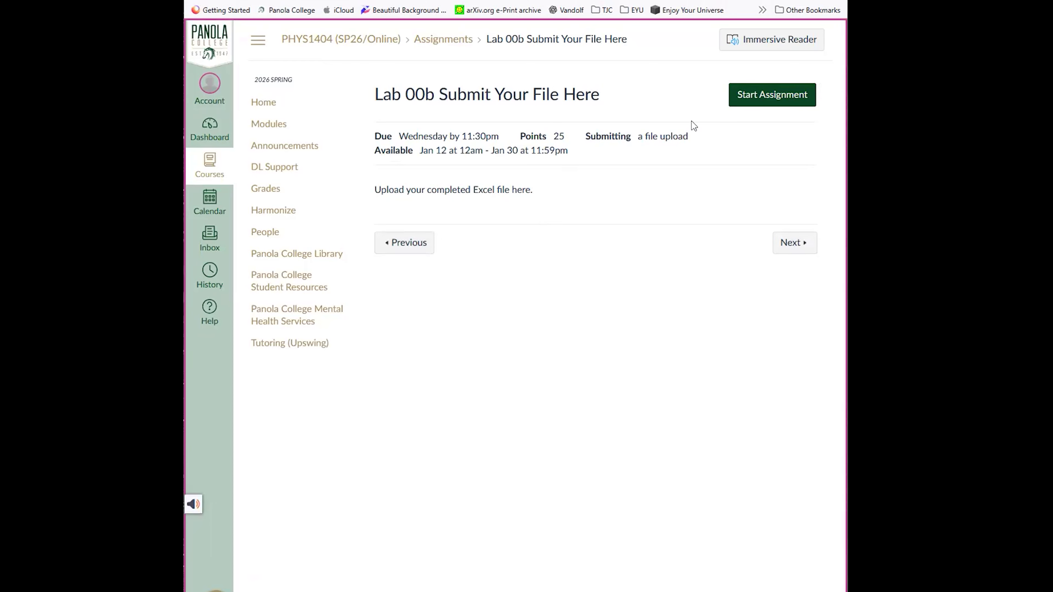
{"action": "left_click", "coordinate": [751, 96]}
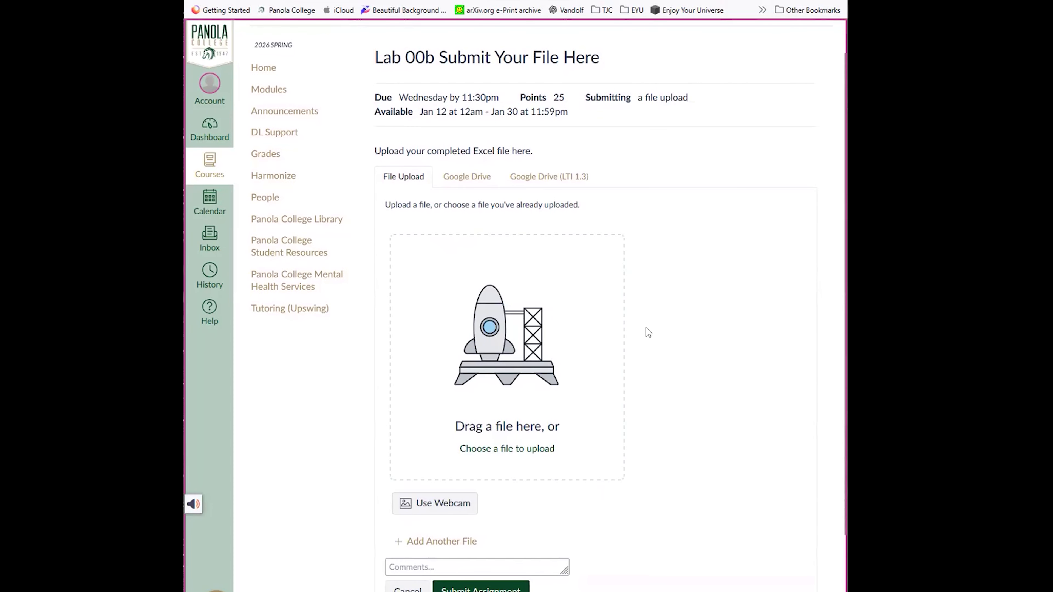
Upload "Lab 00b Data File-Starting with MS Excel-5-1.xlsx" from the Downloads folder and submit the assignment.
{"action": "scroll", "coordinate": [622, 332], "scroll_direction": "down", "scroll_amount": 3}
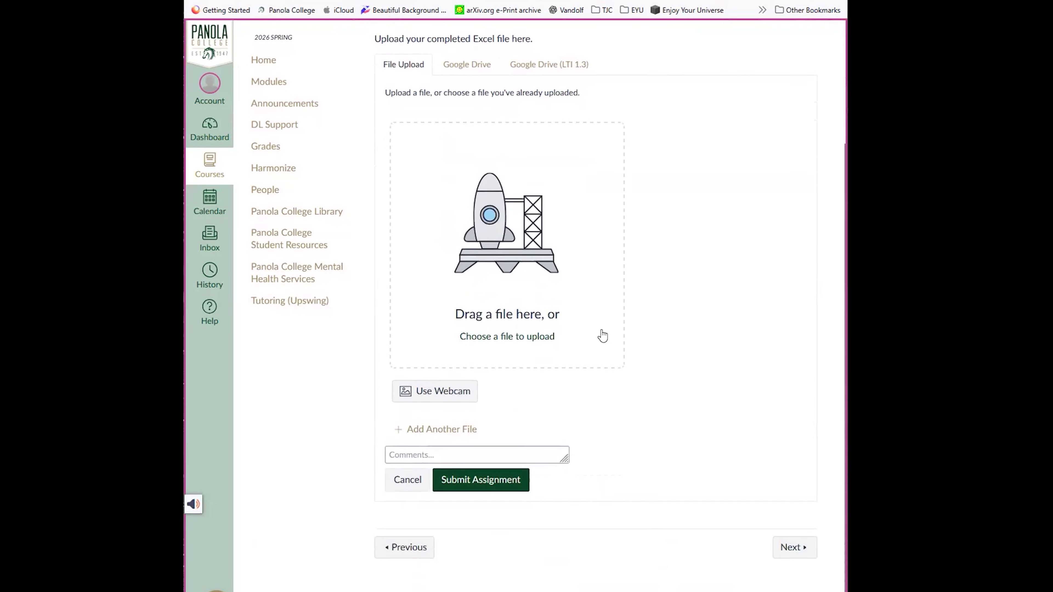
{"action": "left_click", "coordinate": [497, 261]}
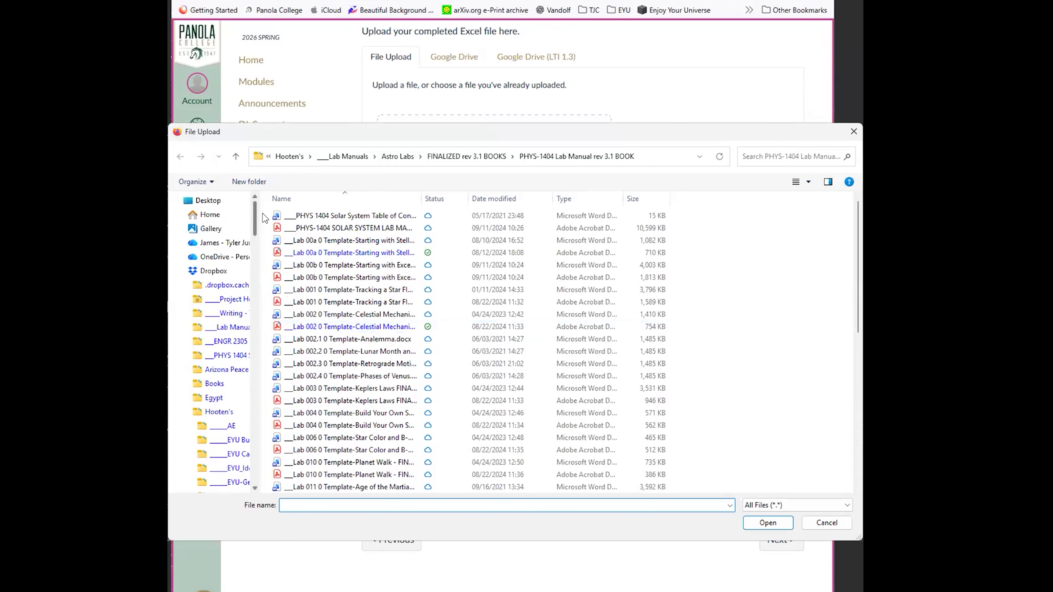
{"action": "left_click", "coordinate": [180, 271]}
{"action": "left_click", "coordinate": [217, 313]}
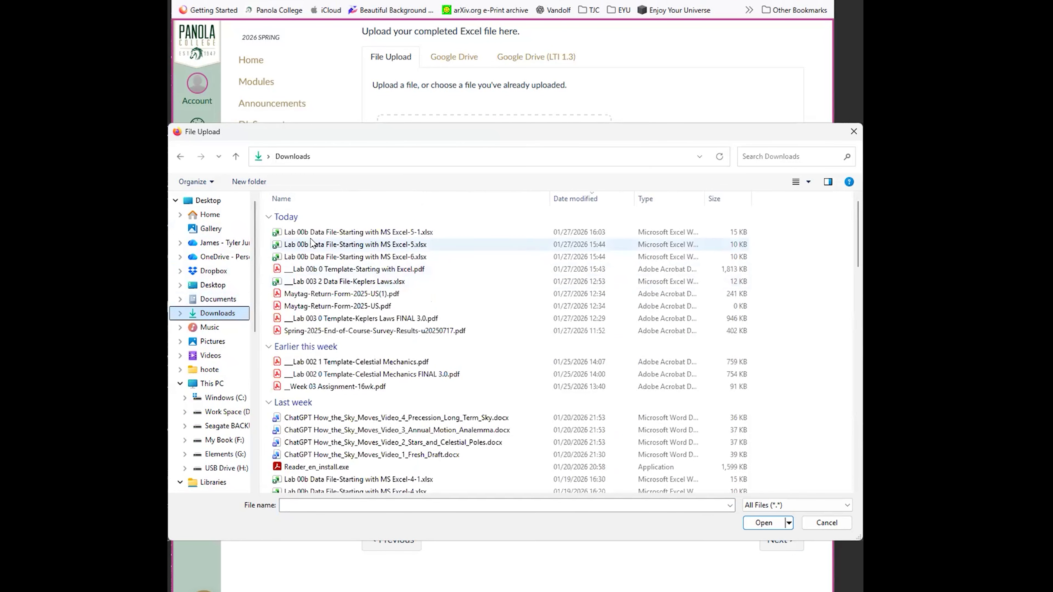
{"action": "left_click", "coordinate": [322, 233]}
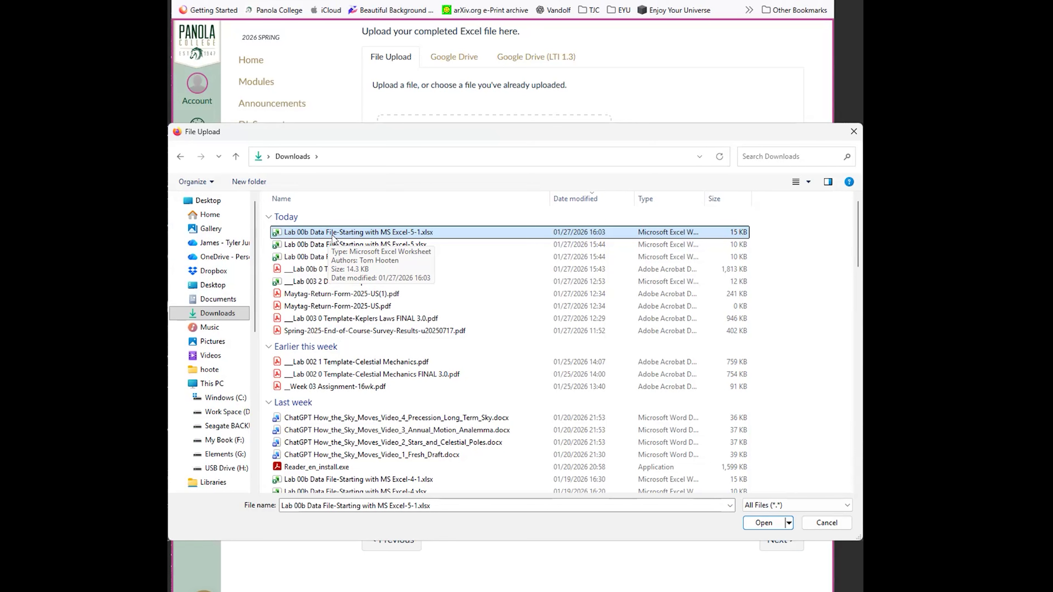
{"action": "left_click", "coordinate": [333, 235]}
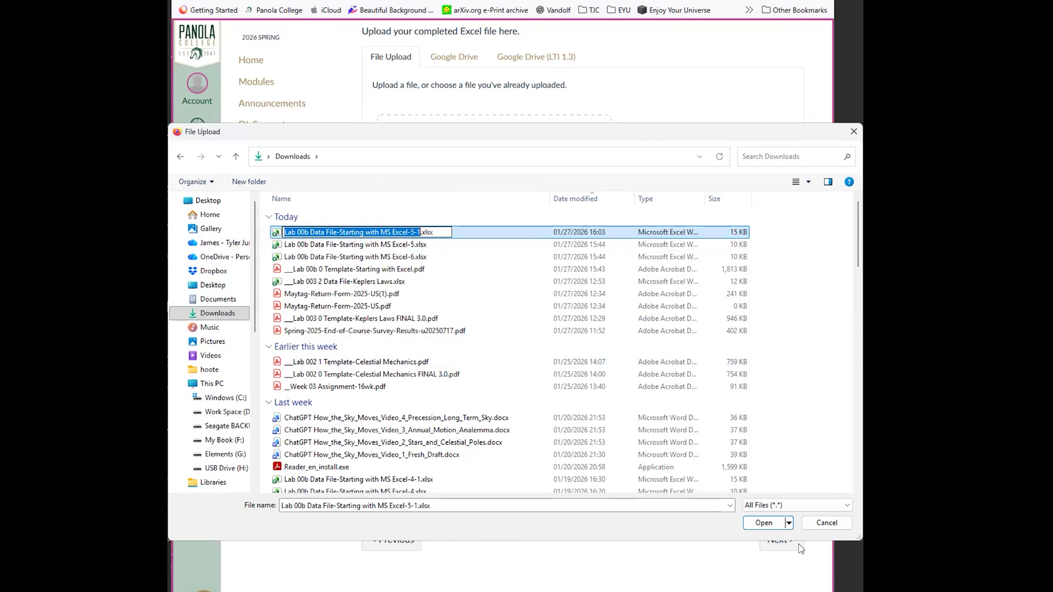
{"action": "left_click", "coordinate": [767, 525]}
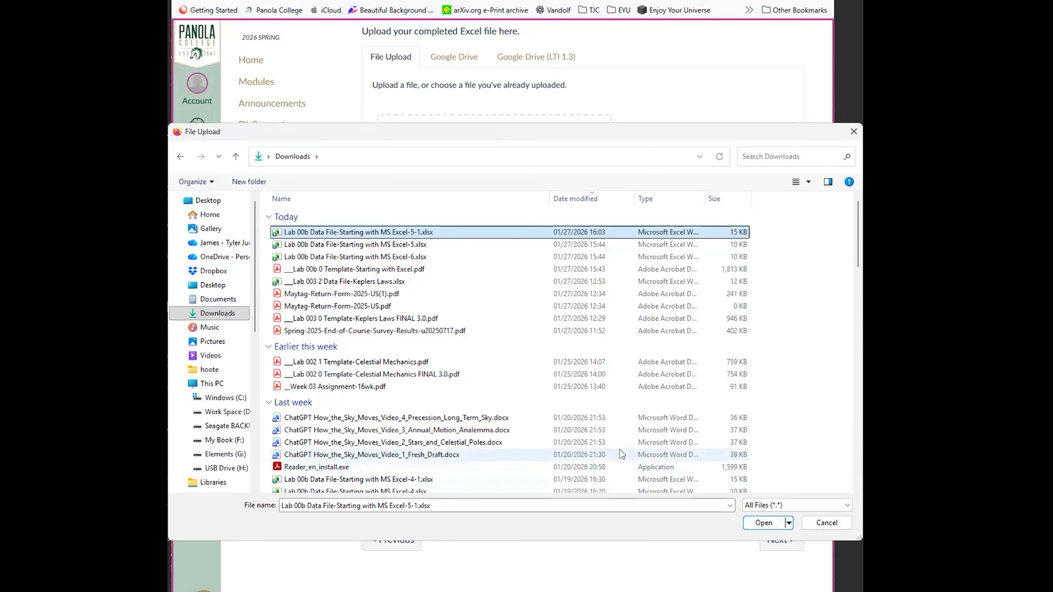
{"action": "left_click", "coordinate": [480, 355]}
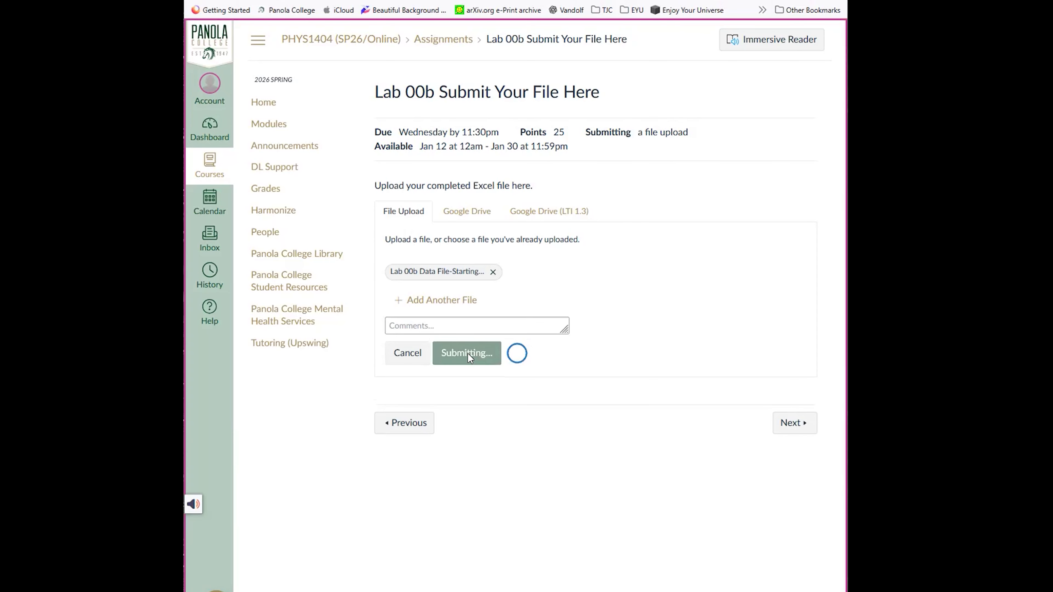